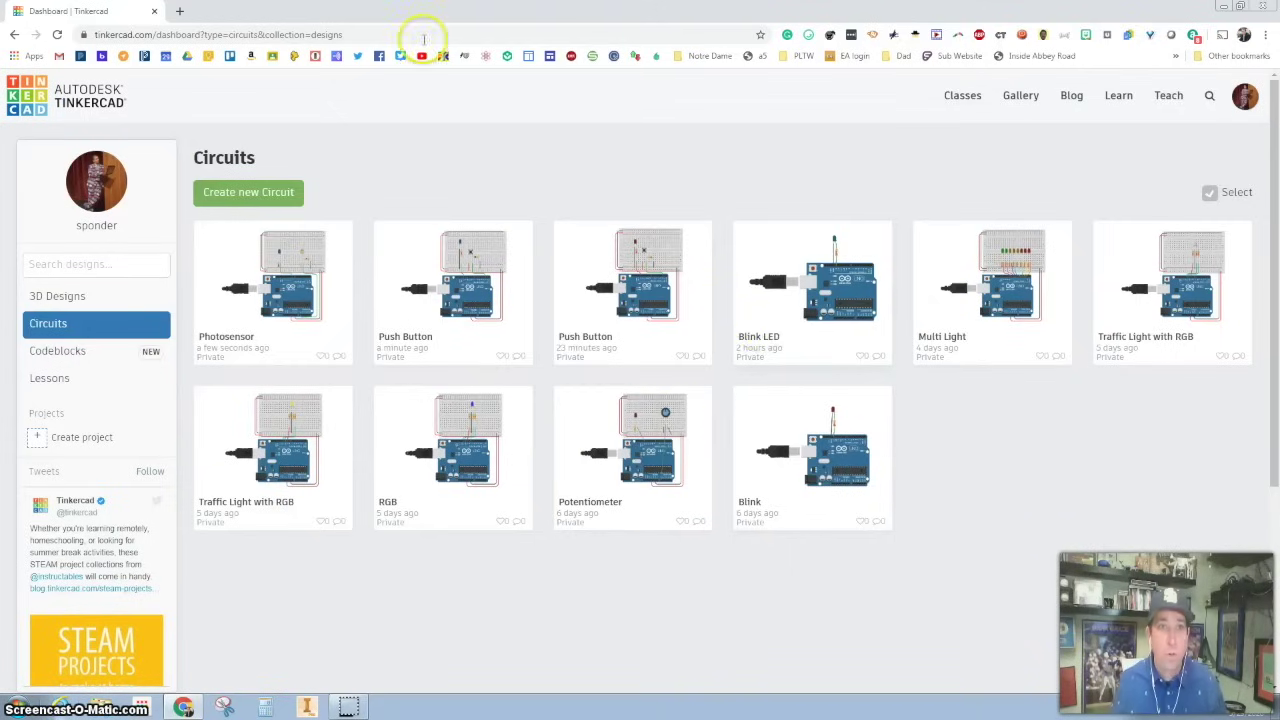
Create a new circuit from the Tinkercad Circuits dashboard.
left_click(230, 196)
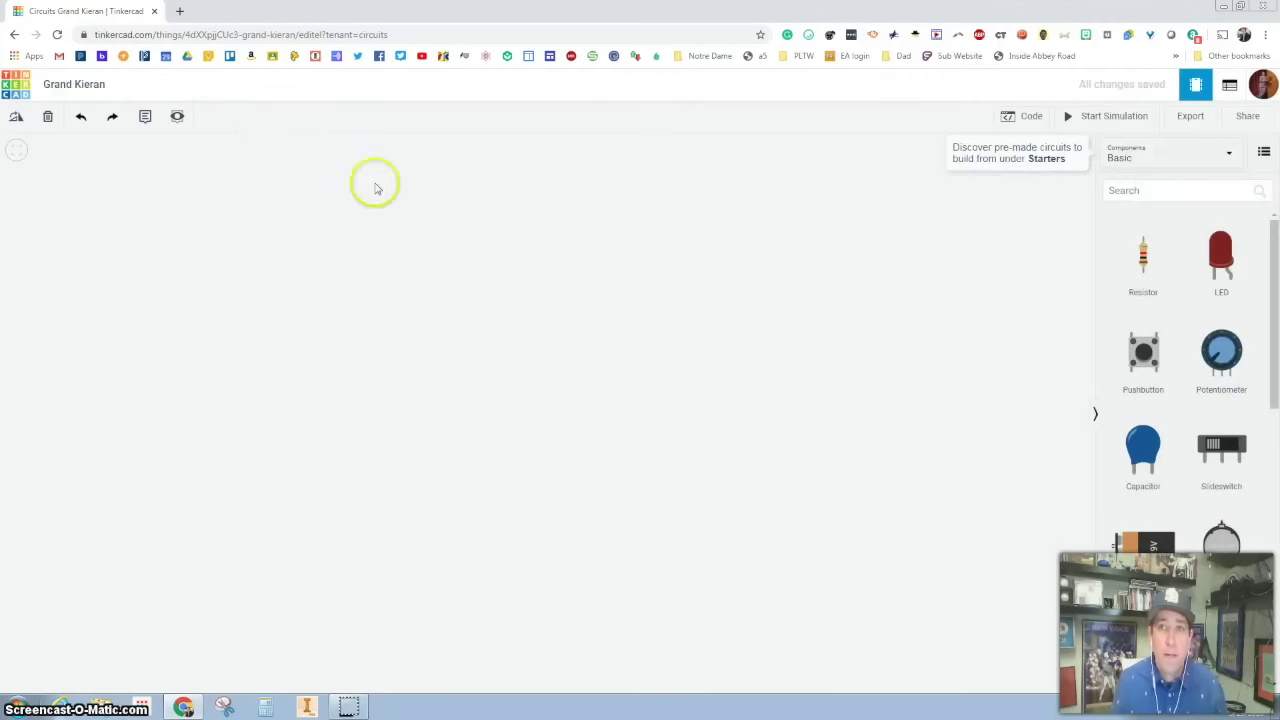
Add the Arduino Breadboard starter to the canvas, then return the component list to Basic.
left_click(1143, 160)
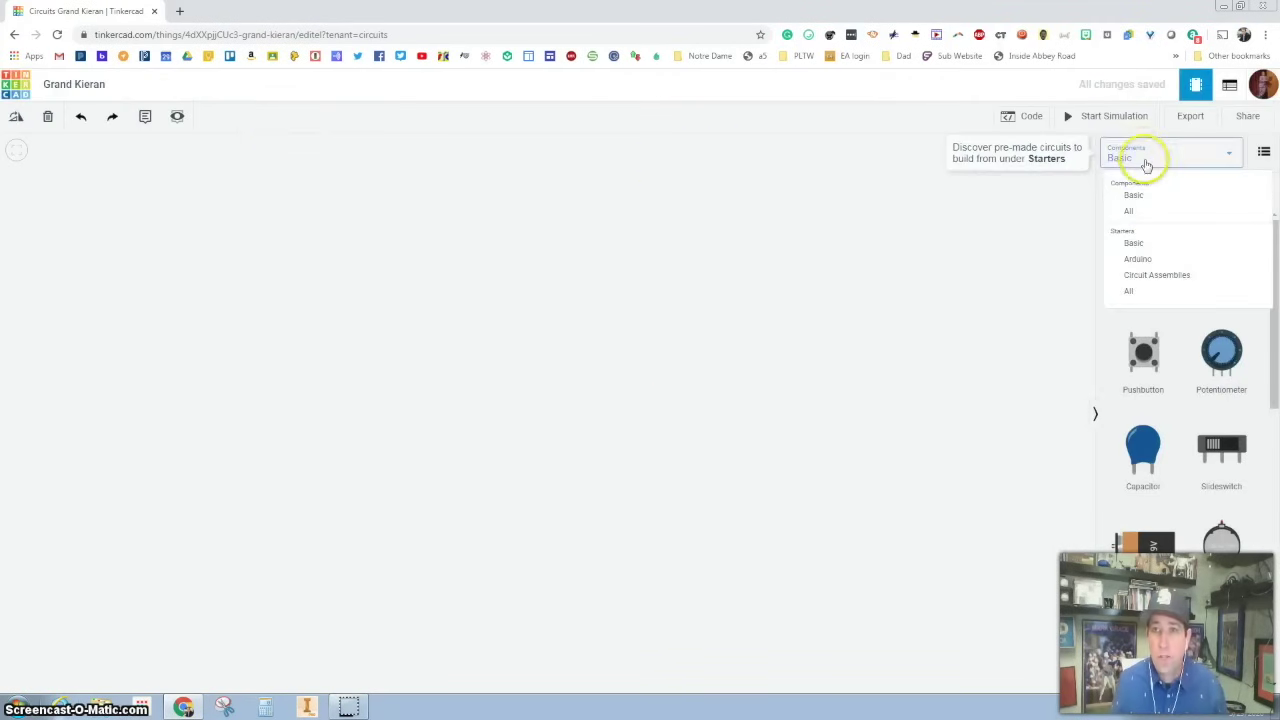
left_click(1150, 262)
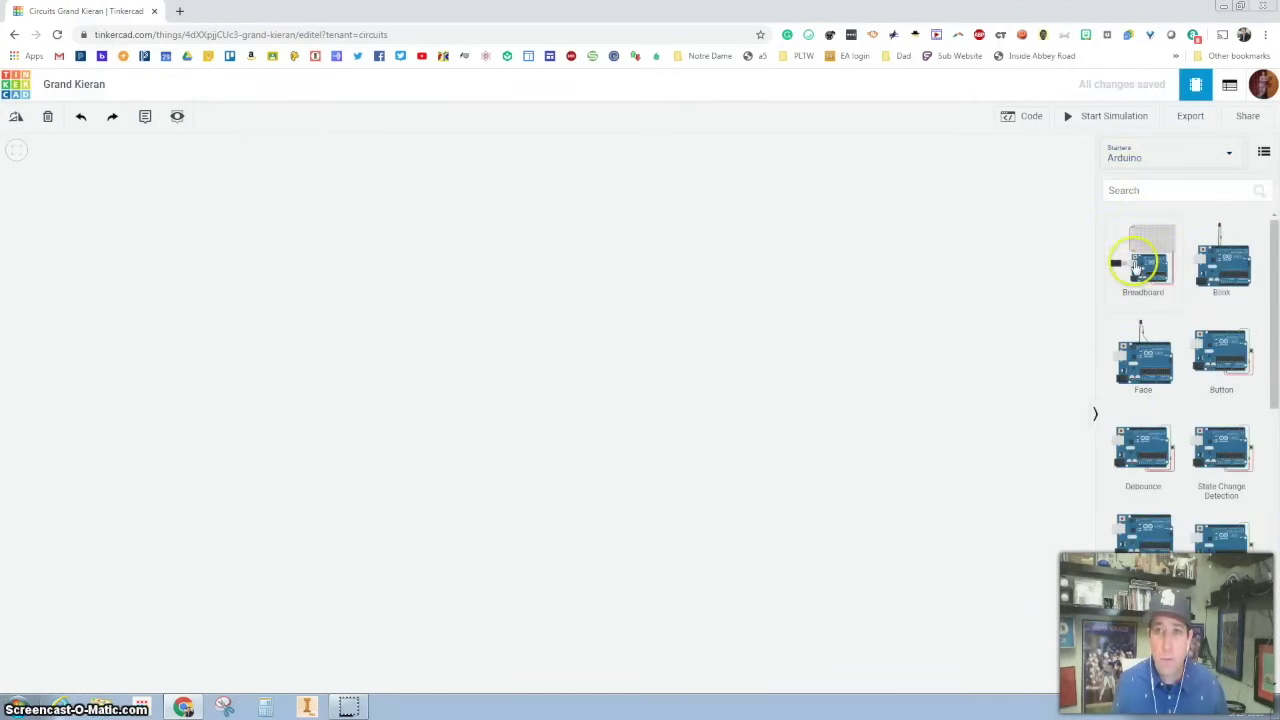
left_click(831, 238)
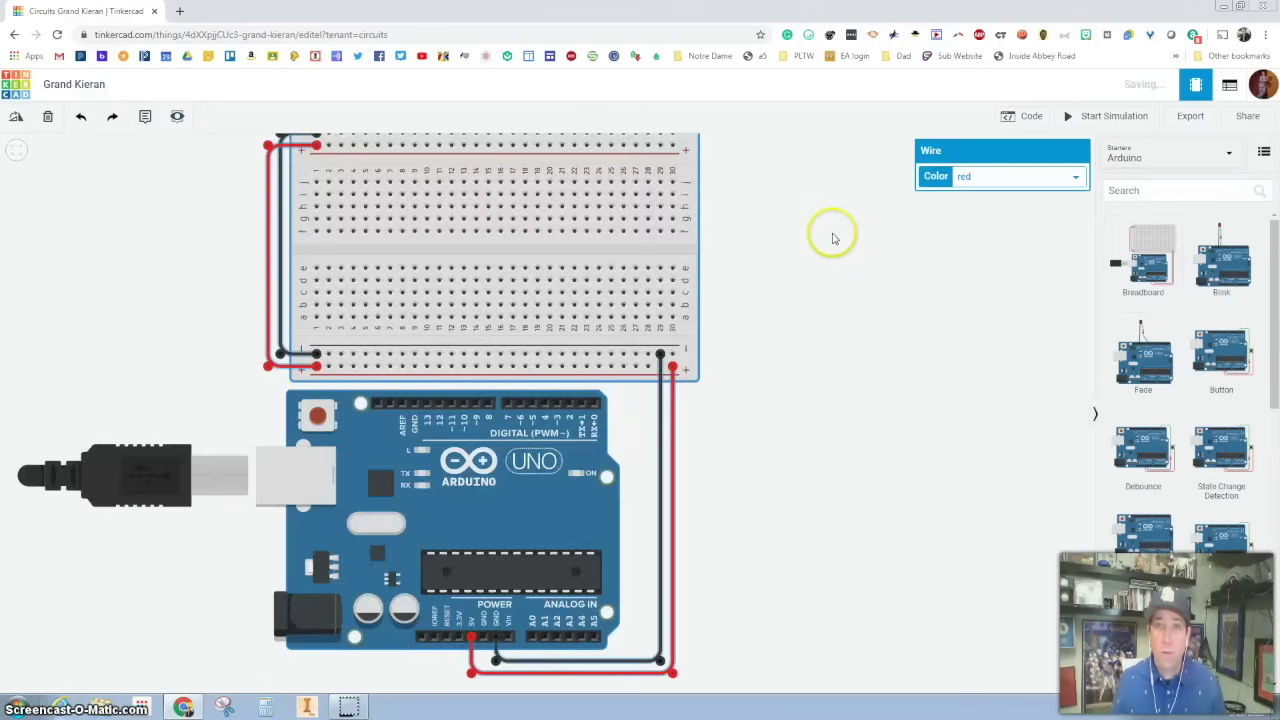
left_click(1138, 158)
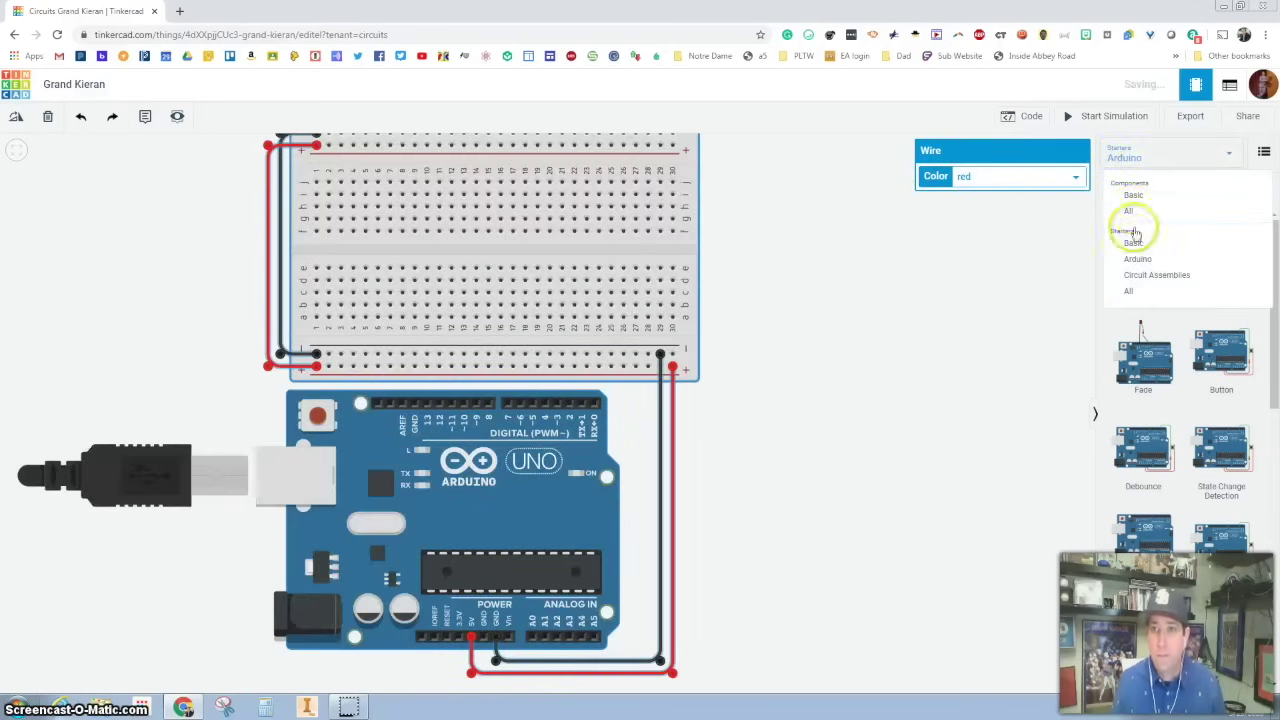
left_click(1145, 195)
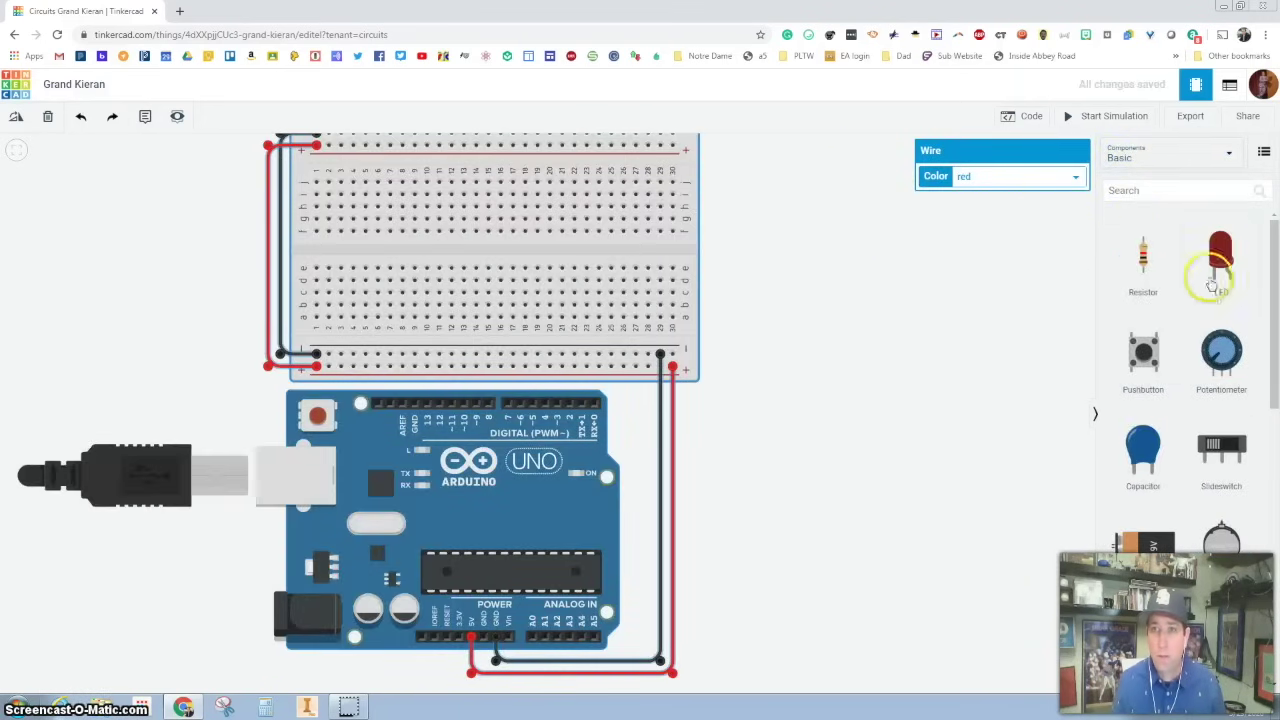
Place an LED on the breadboard and add a resistor set to 220 Ω.
left_click_drag(1190, 258, 615, 285)
left_click_drag(390, 297, 380, 262)
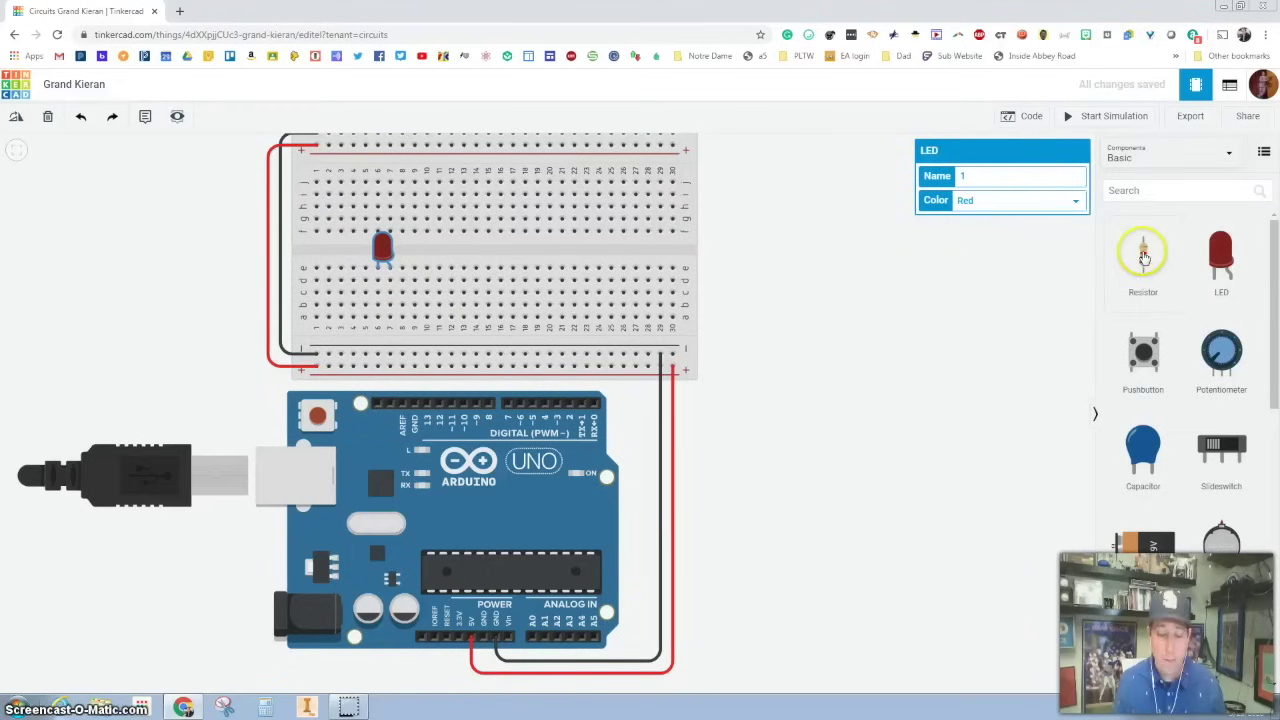
left_click(1030, 340)
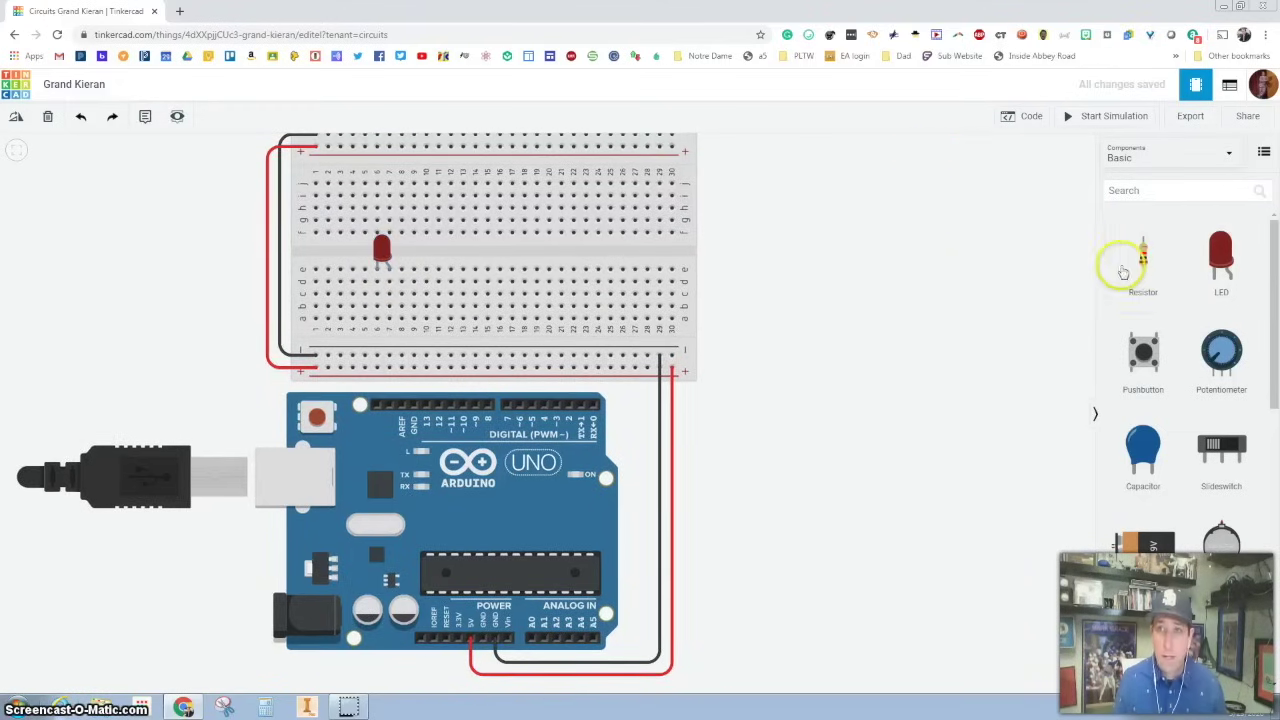
left_click_drag(1127, 275, 825, 325)
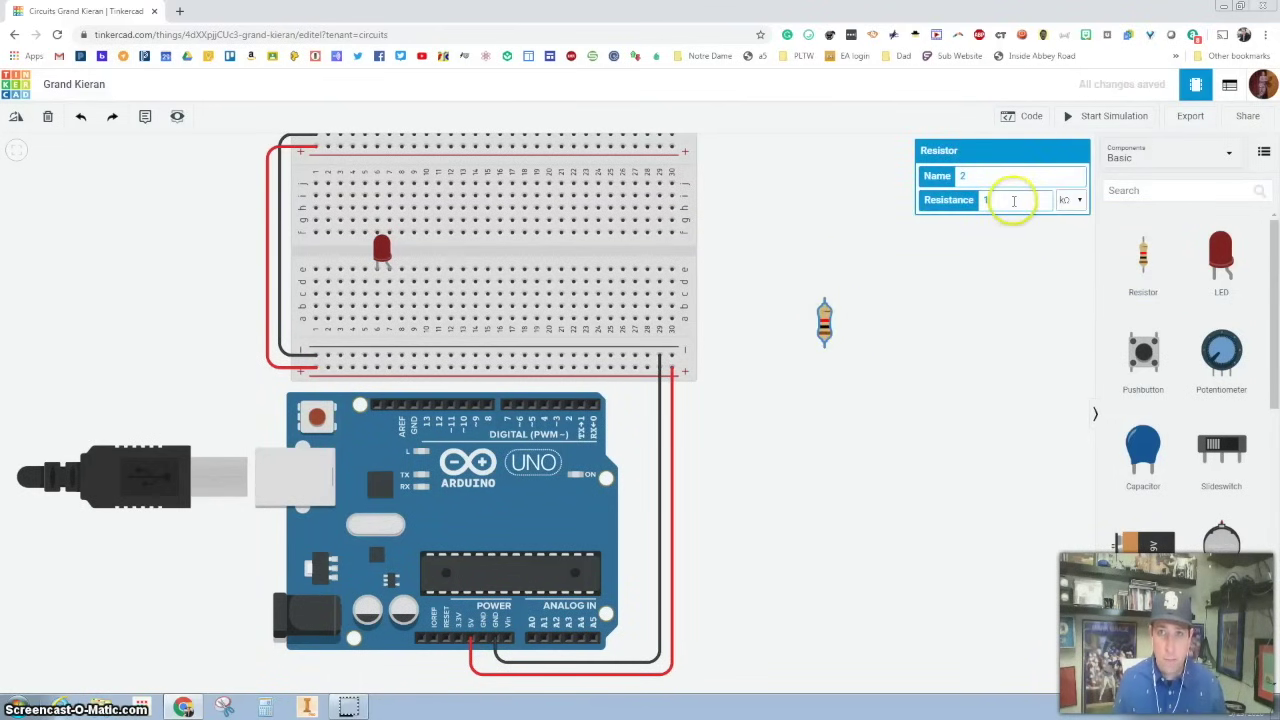
left_click(988, 200)
left_click_drag(990, 200, 960, 203)
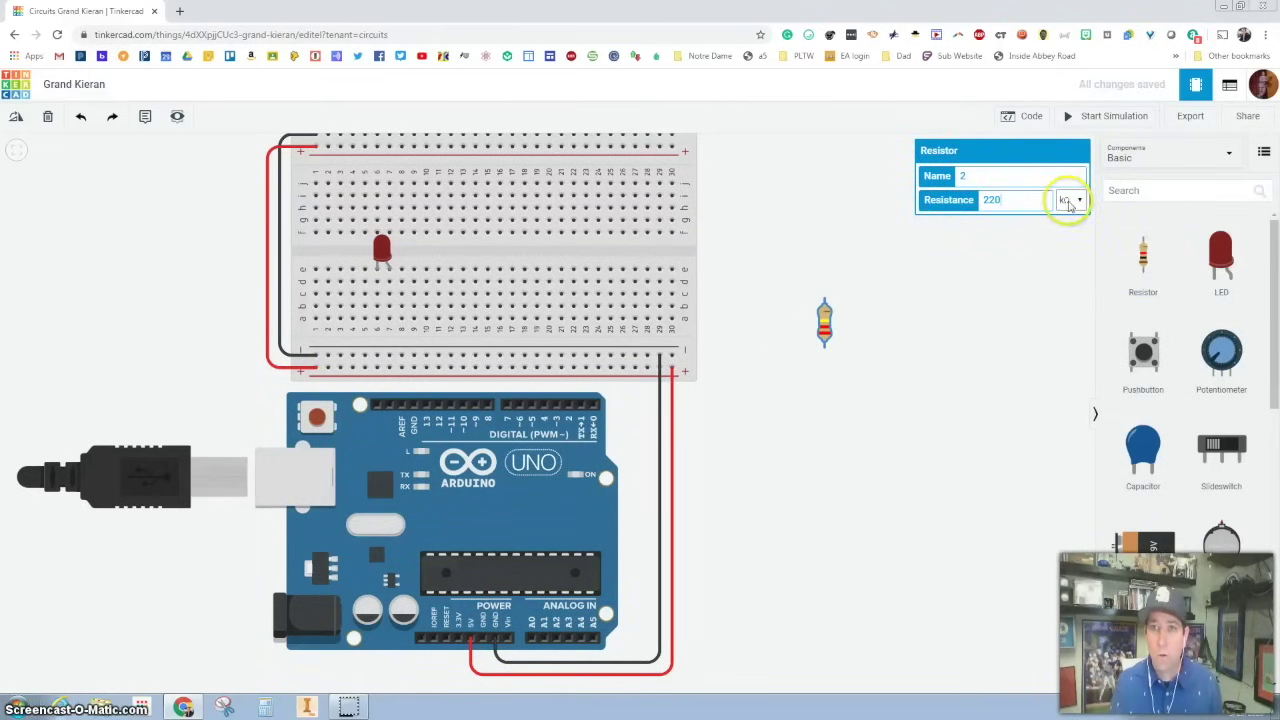
left_click(1068, 200)
left_click(1068, 265)
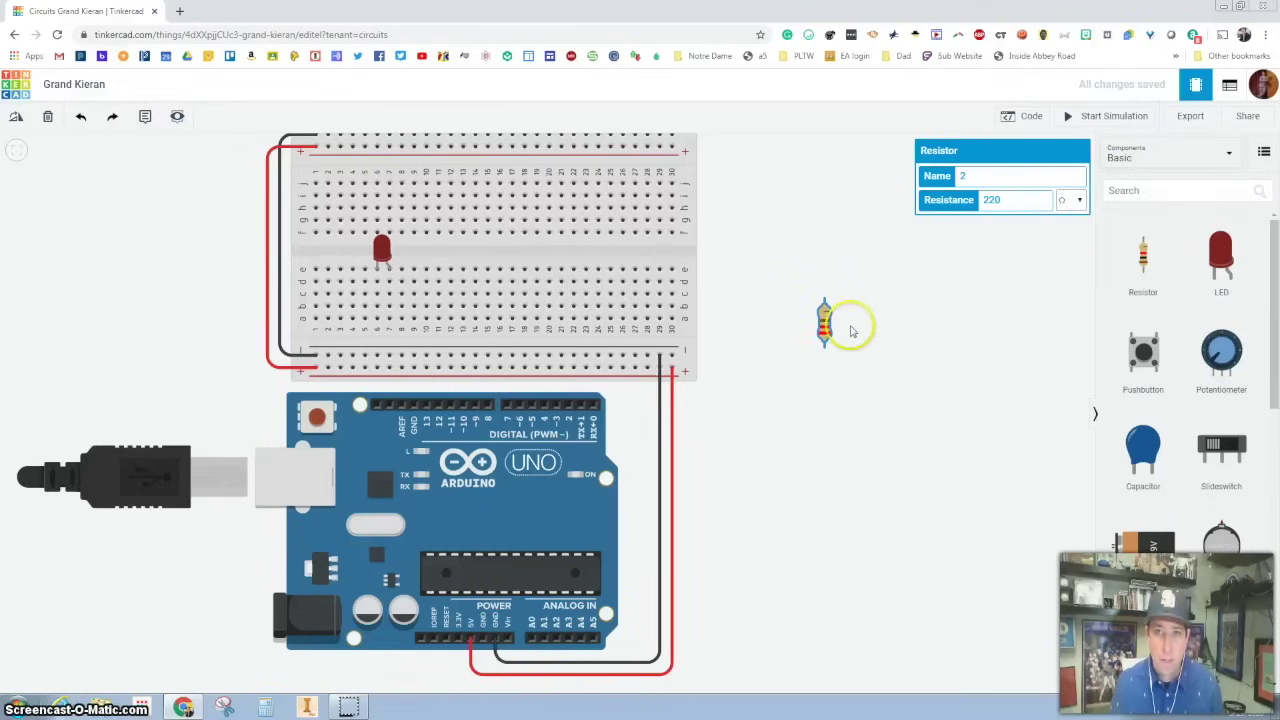
left_click(771, 343)
Plug the resistor in below the LED and wire its column to digital pin 9.
left_click_drag(771, 343, 453, 319)
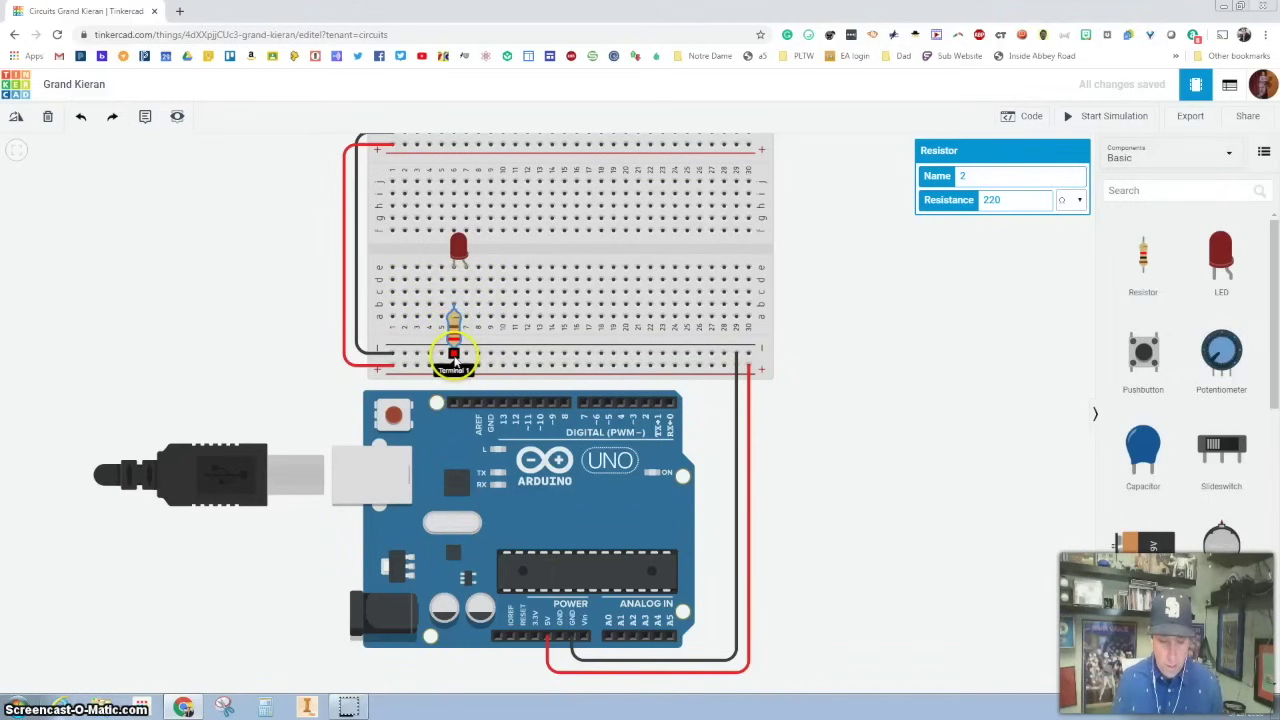
left_click_drag(455, 355, 467, 320)
left_click(466, 318)
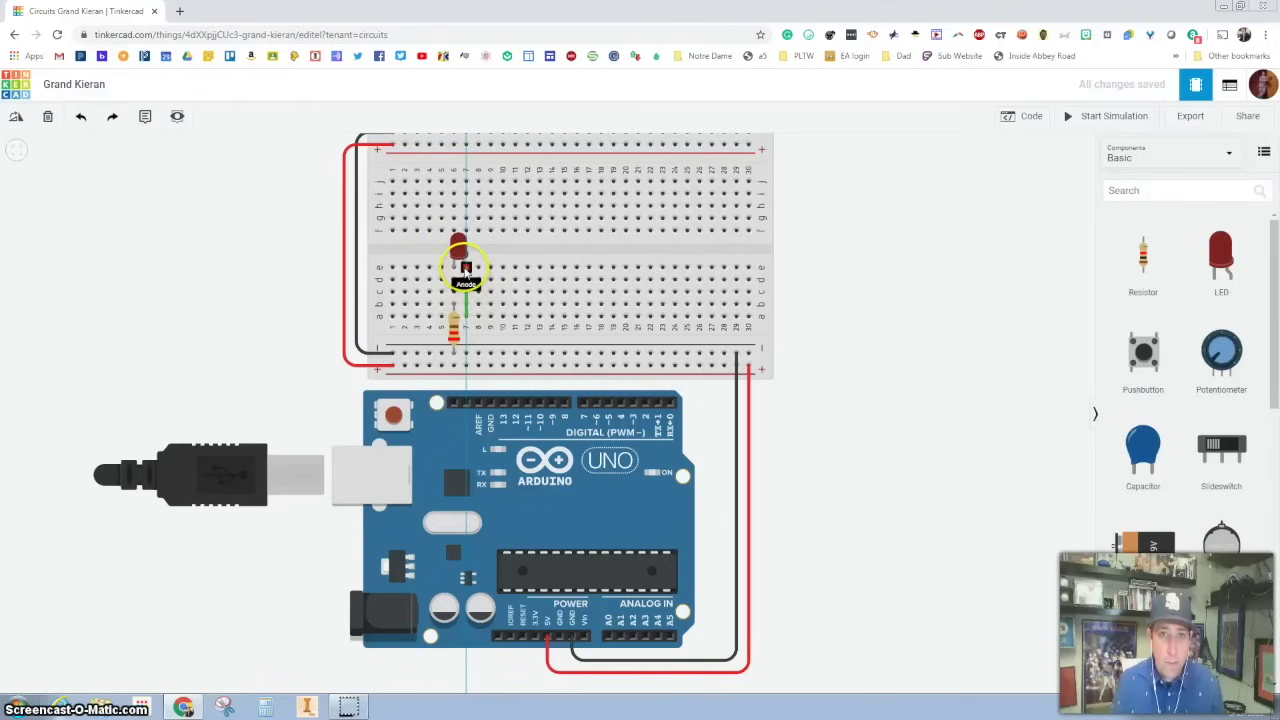
left_click(467, 379)
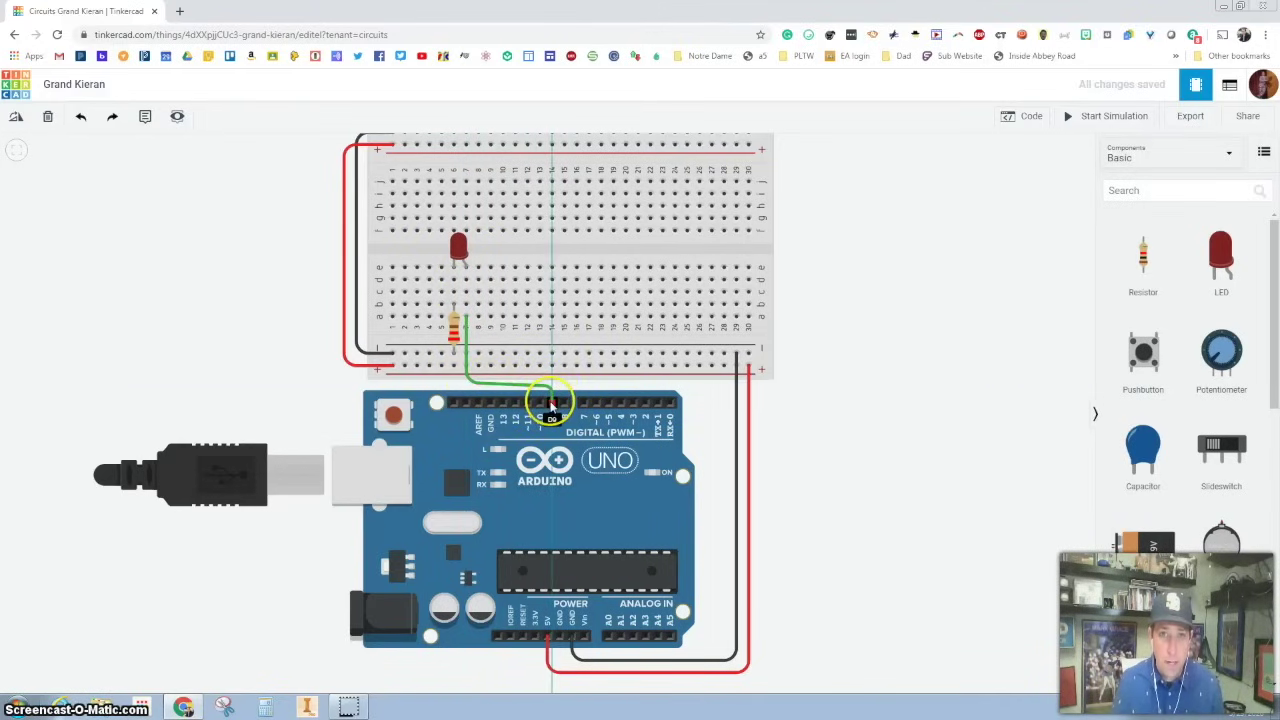
left_click(551, 405)
left_click(903, 349)
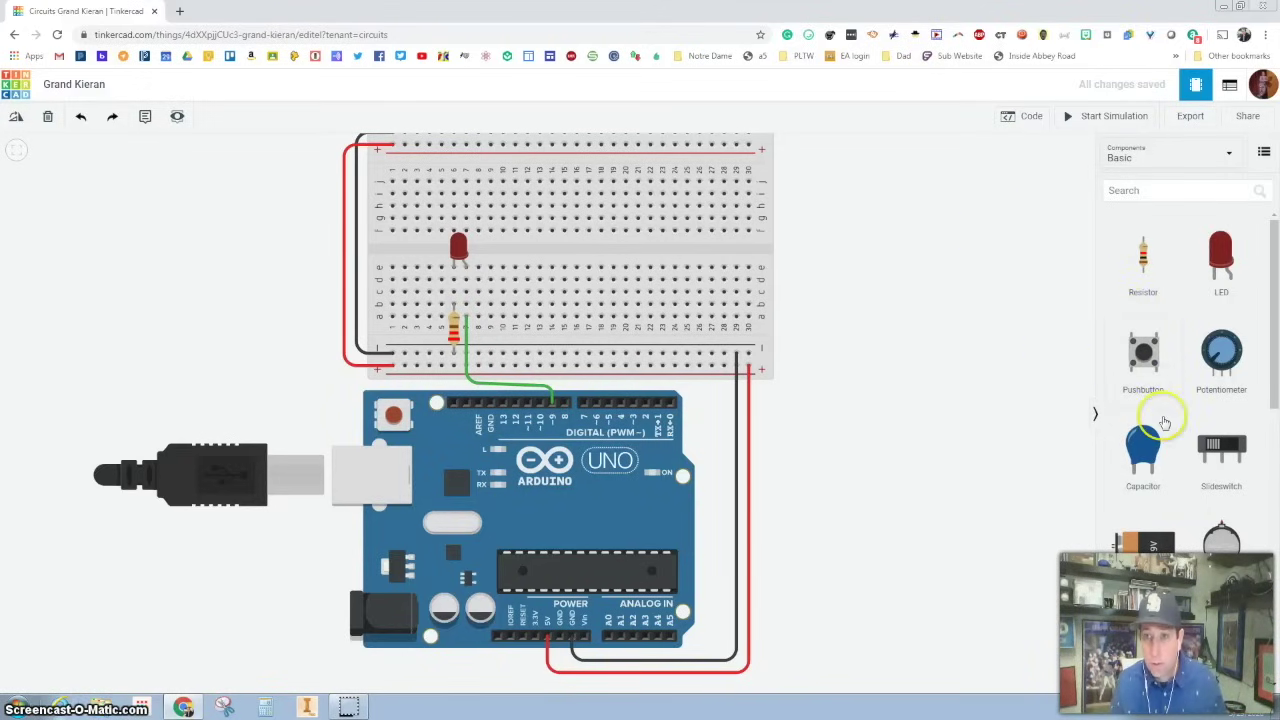
scroll(1145, 400, "down", 5)
Place a photoresistor on the breadboard and run a red wire from one leg to the power rail.
scroll(1172, 505, "down", 3)
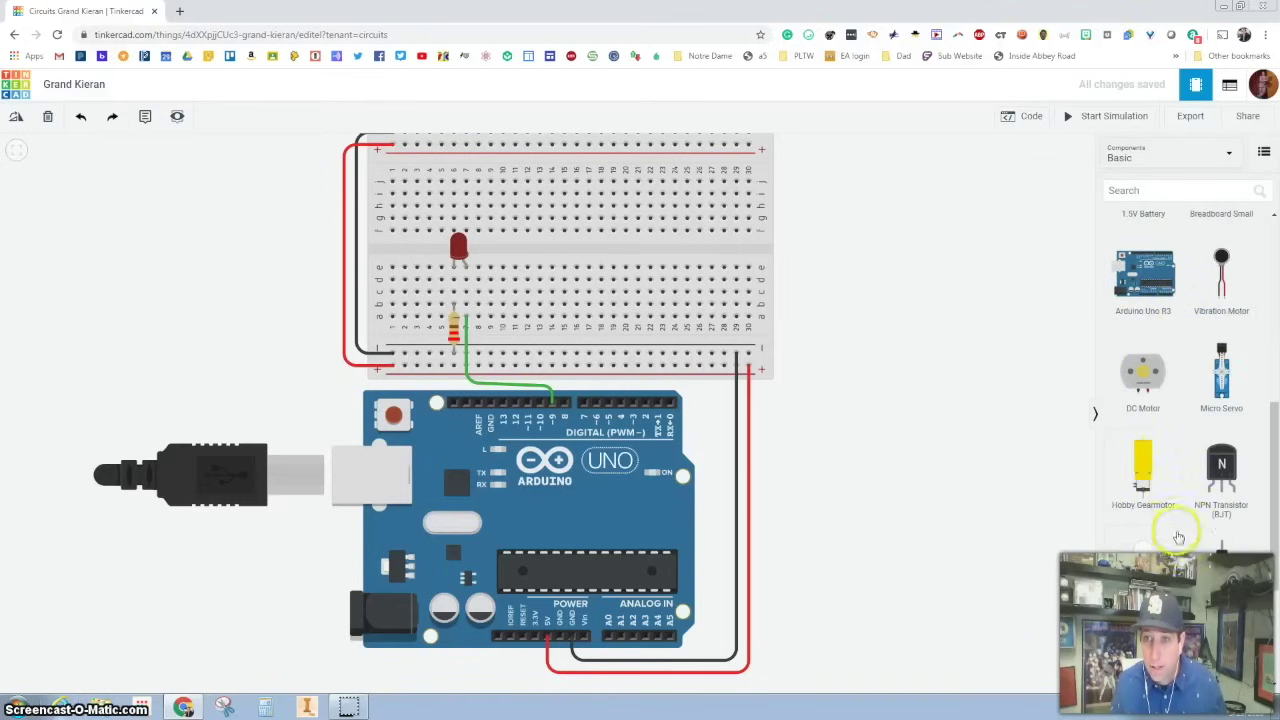
left_click_drag(1140, 510, 588, 268)
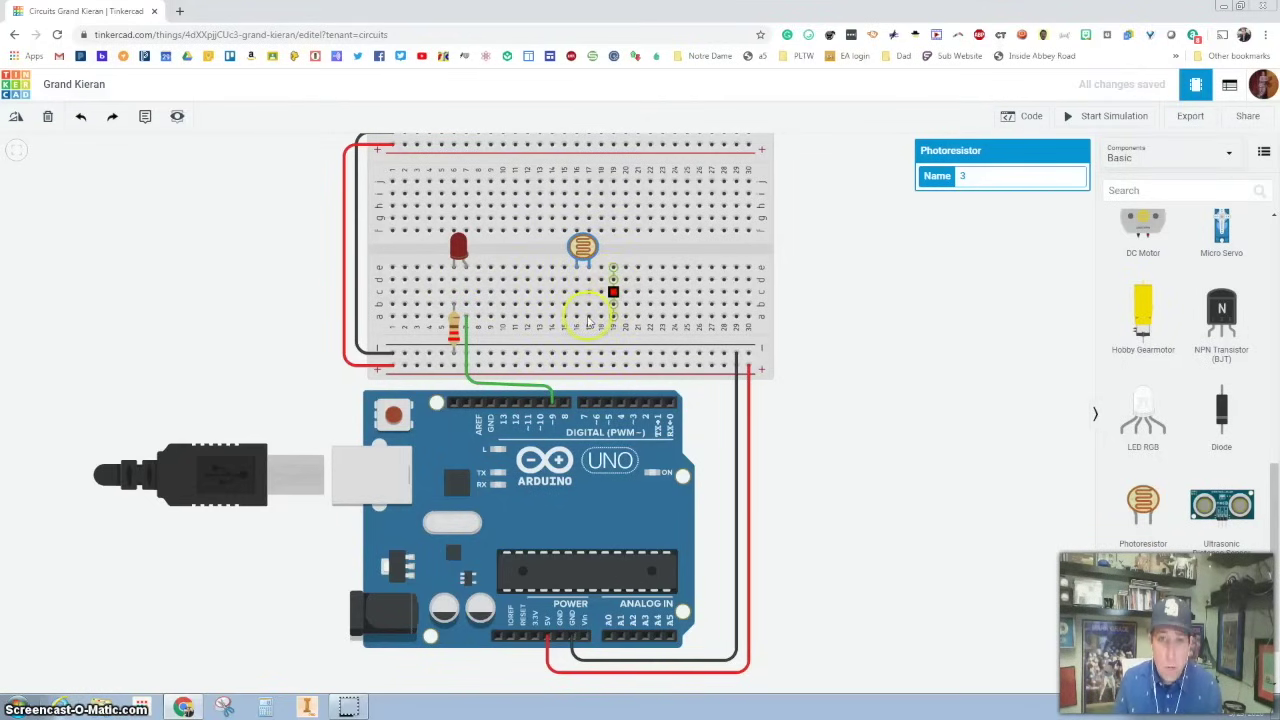
left_click(576, 318)
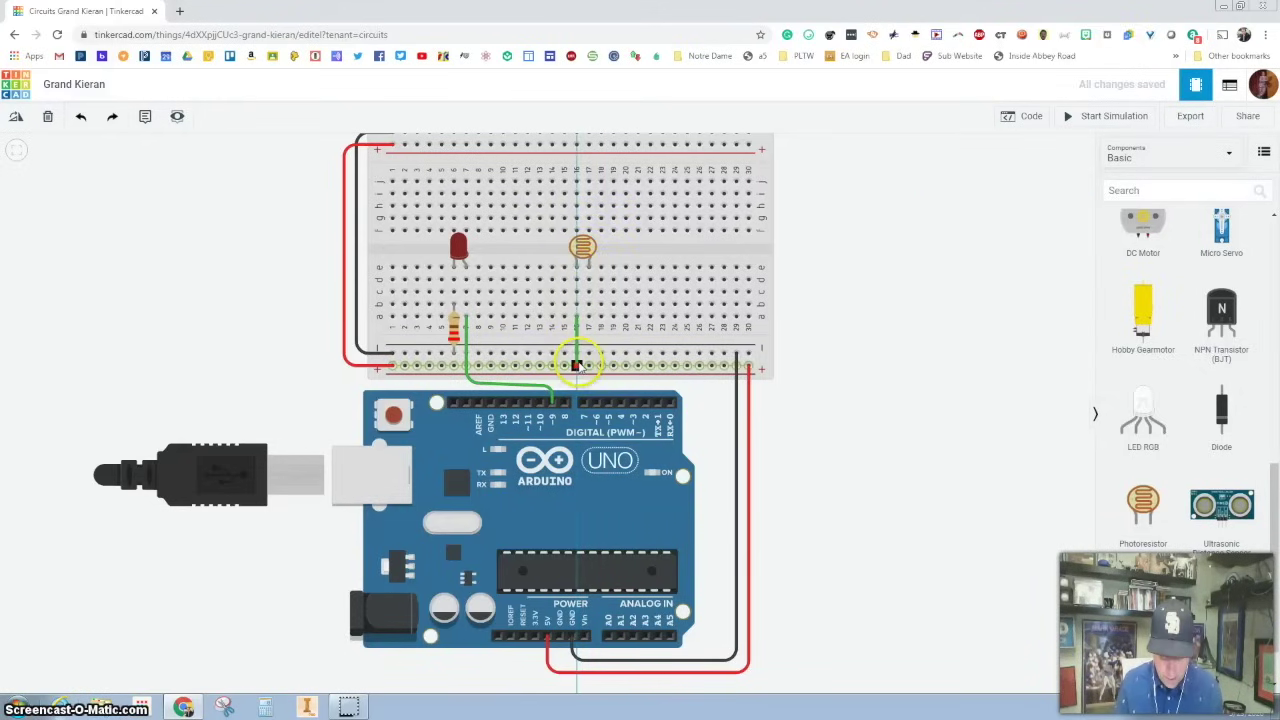
left_click(576, 366)
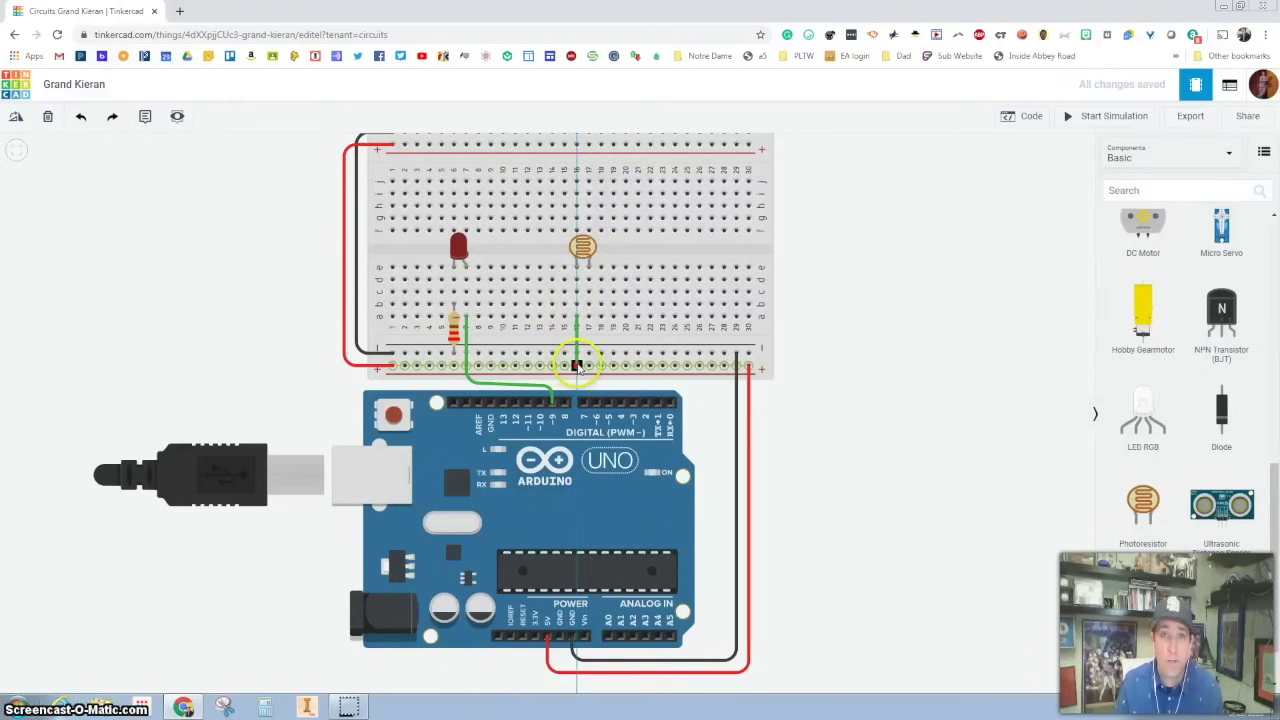
left_click(576, 366)
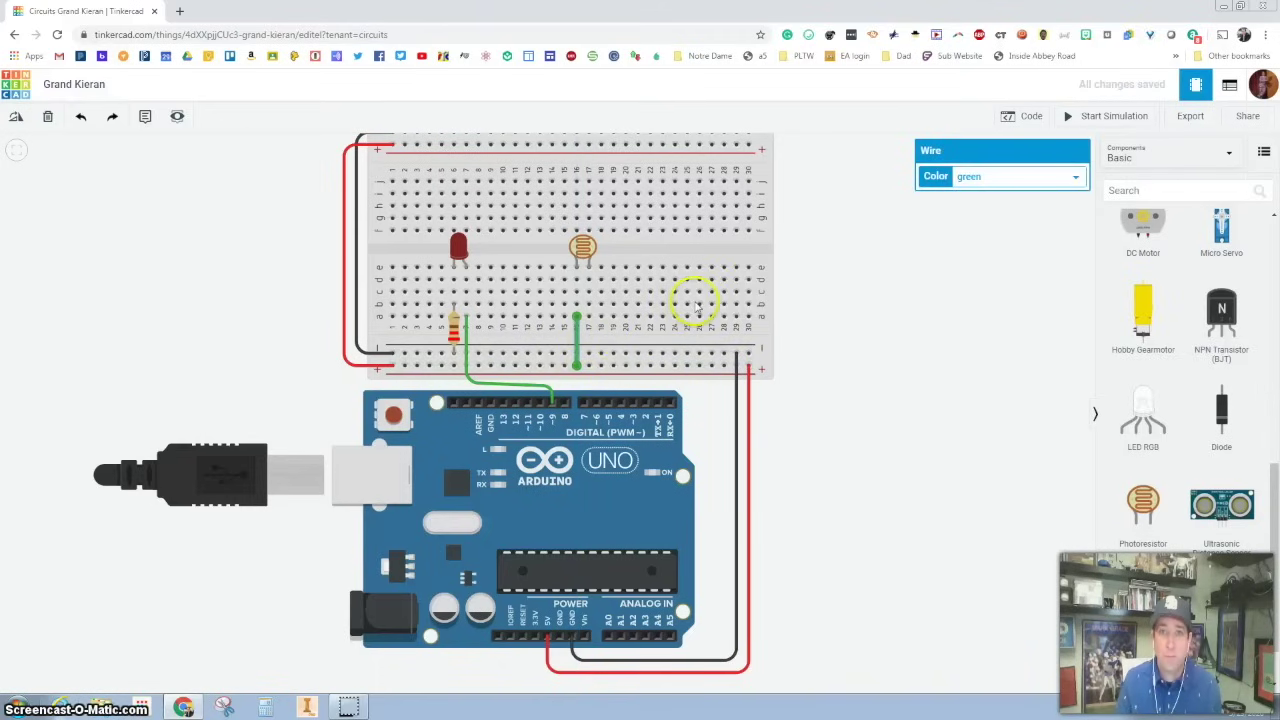
left_click(985, 177)
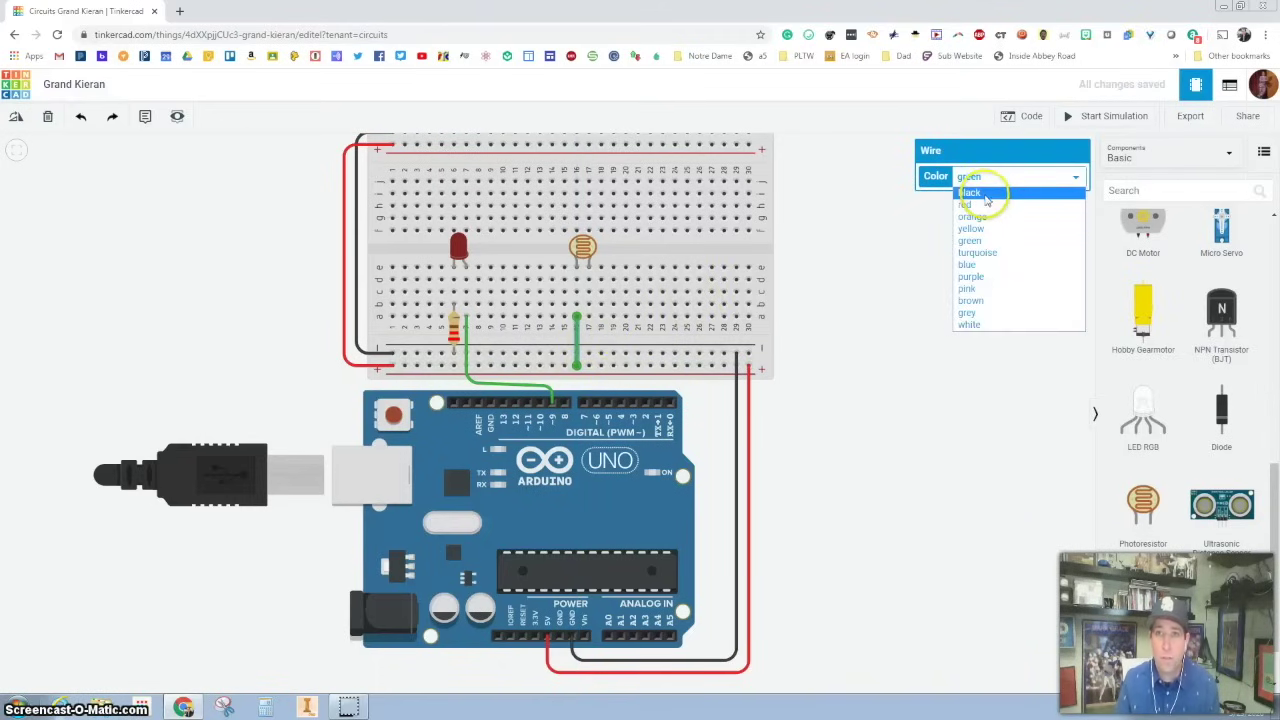
left_click(985, 205)
left_click(818, 360)
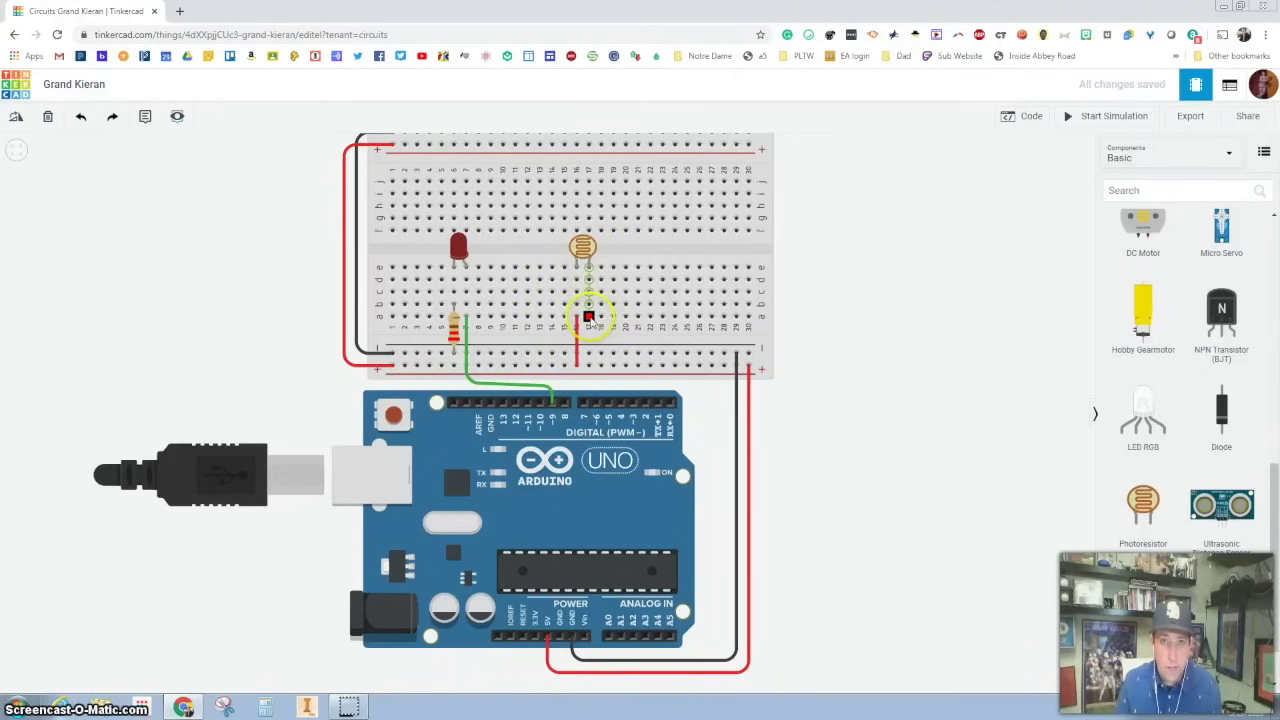
Wire the photoresistor's other leg to analog pin A0 along the bottom of the board.
left_click(589, 318)
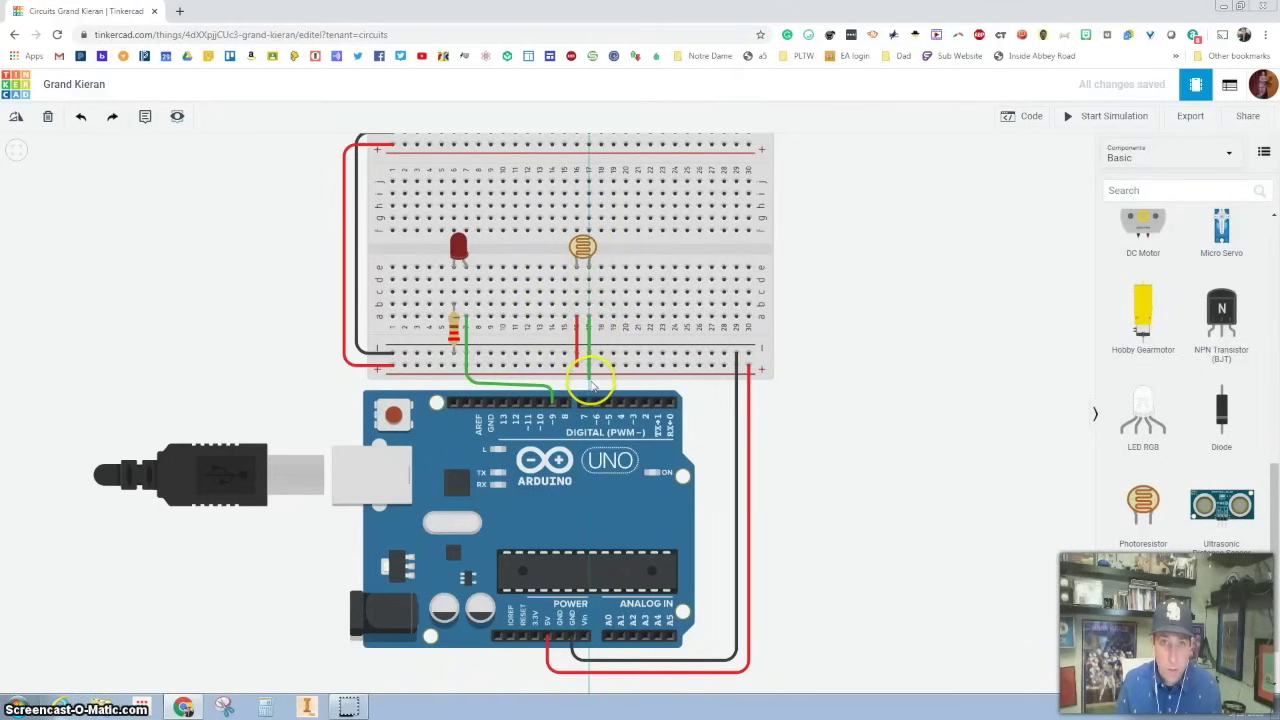
left_click(720, 381)
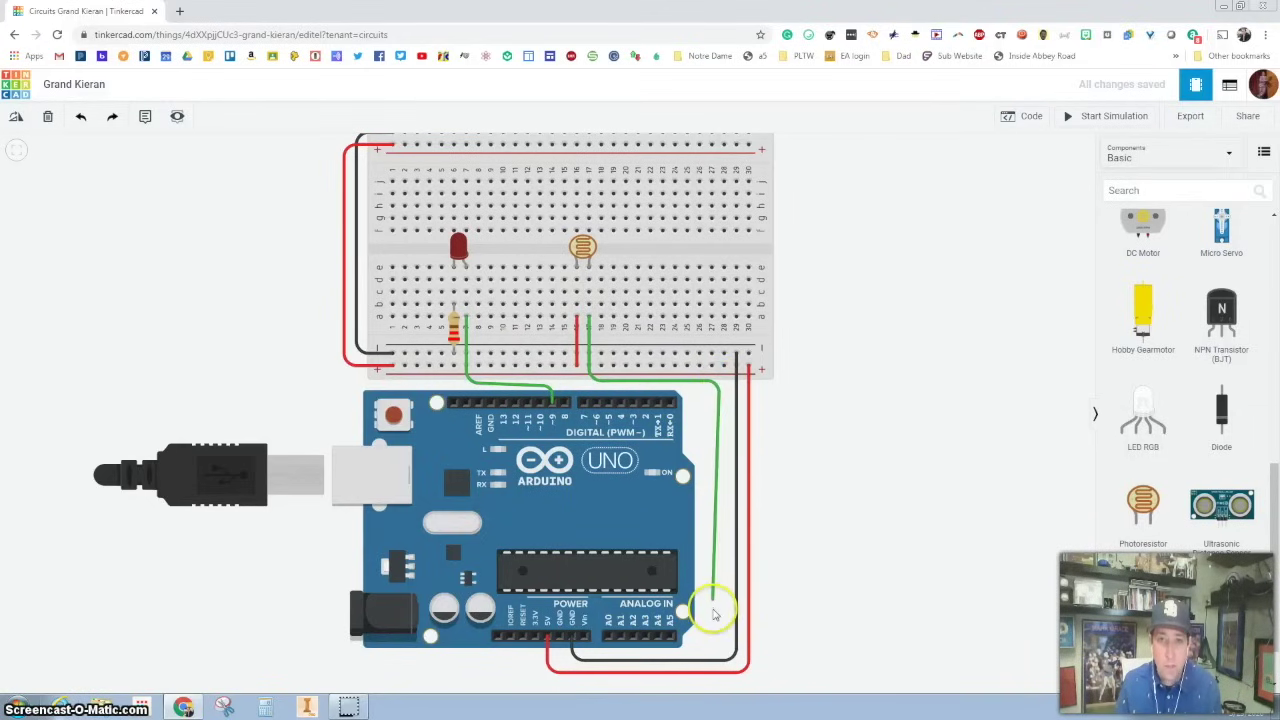
left_click(718, 650)
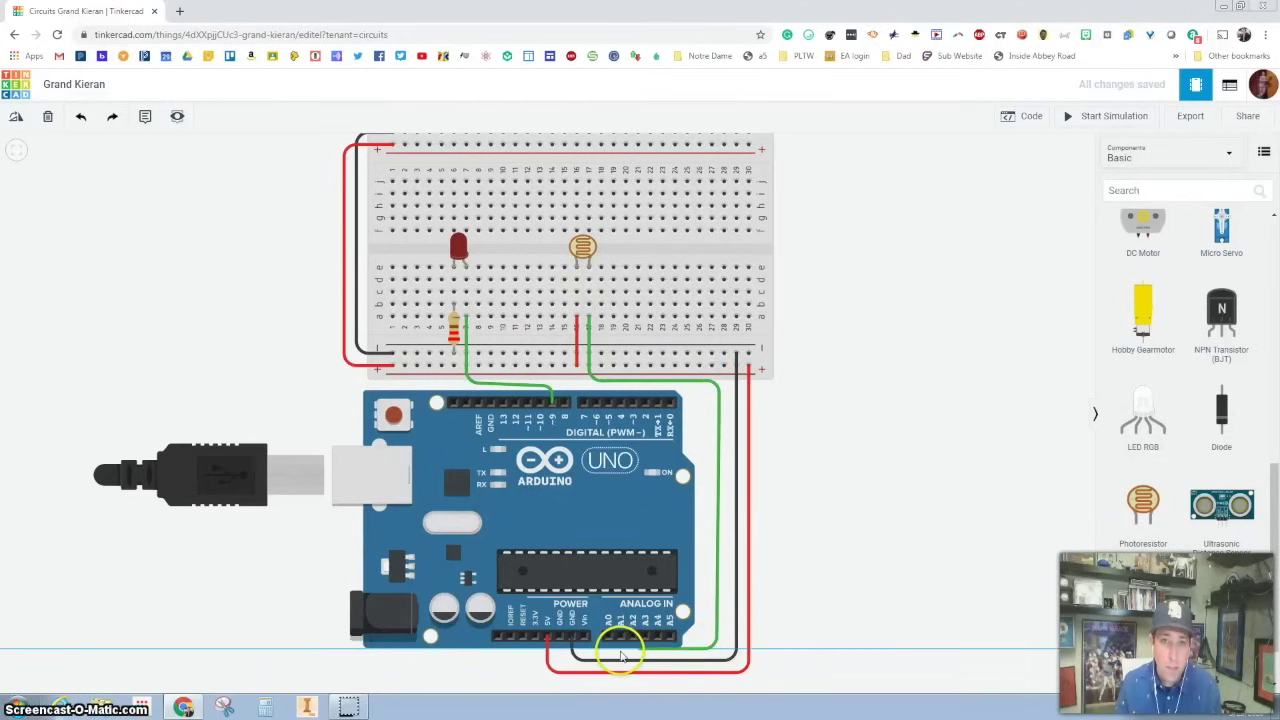
left_click(608, 638)
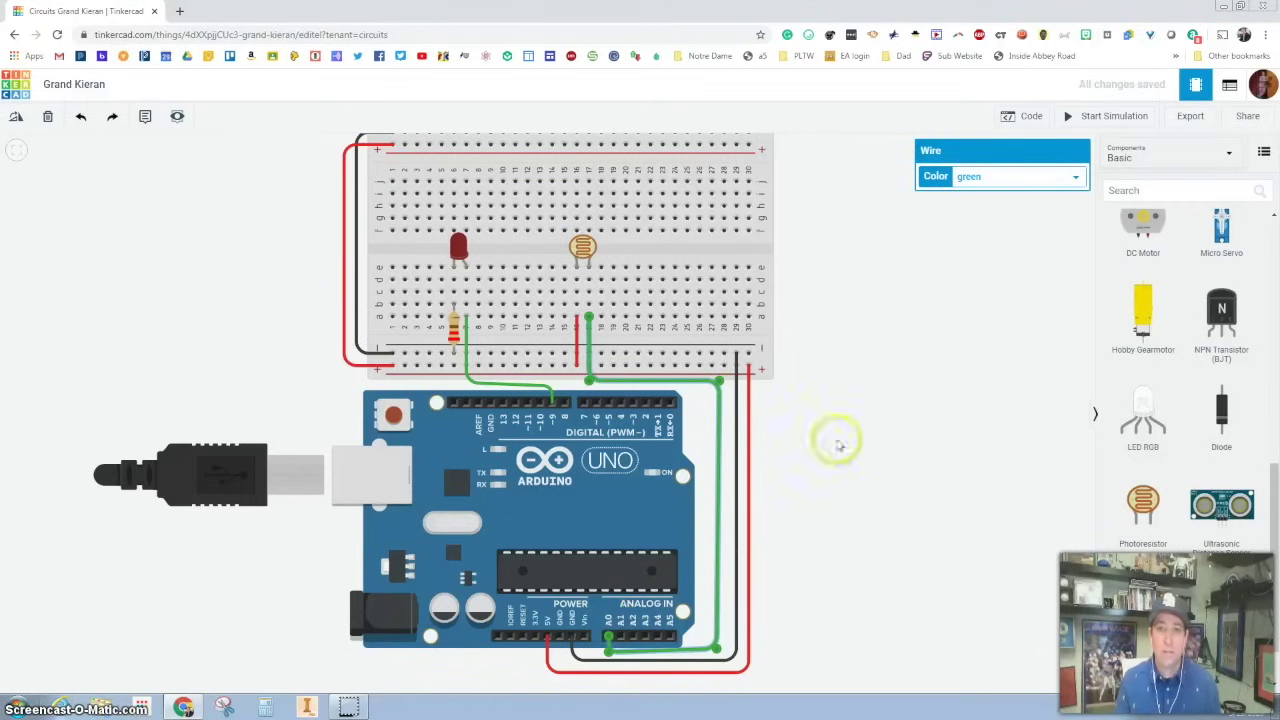
left_click(855, 405)
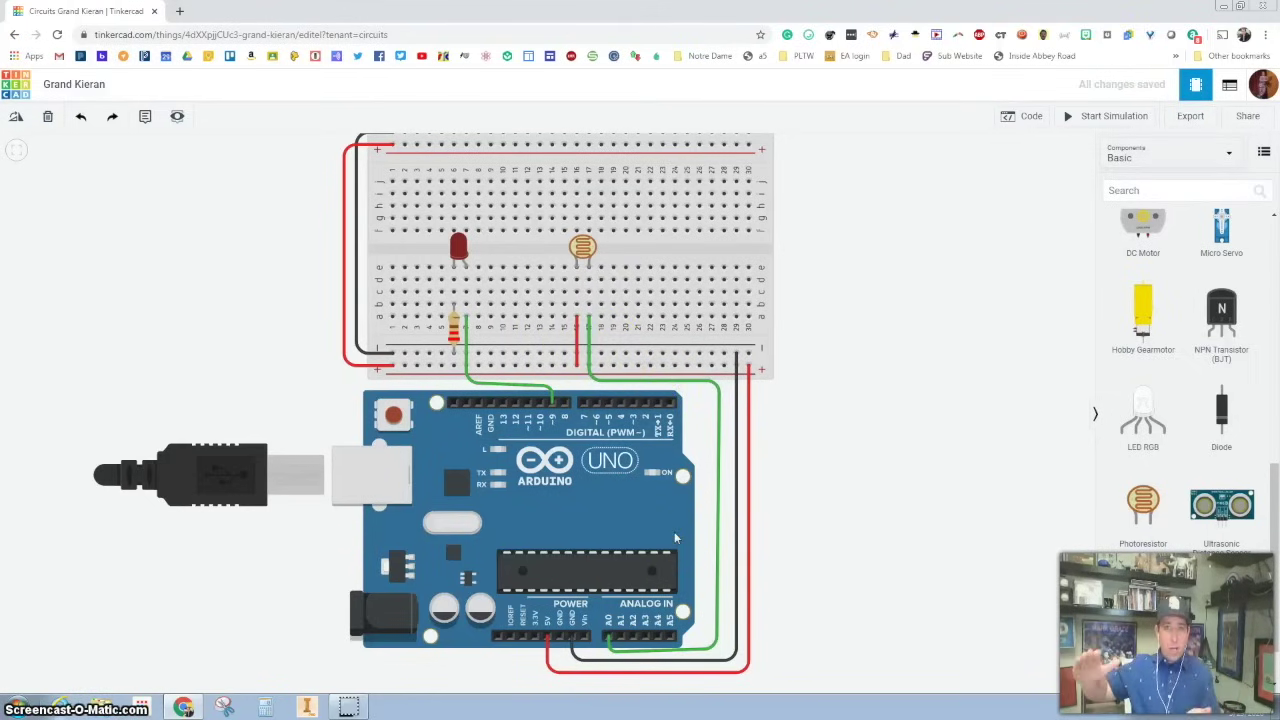
Run the simulation, adjust the photoresistor's light slider, then stop the simulation.
left_click(583, 252)
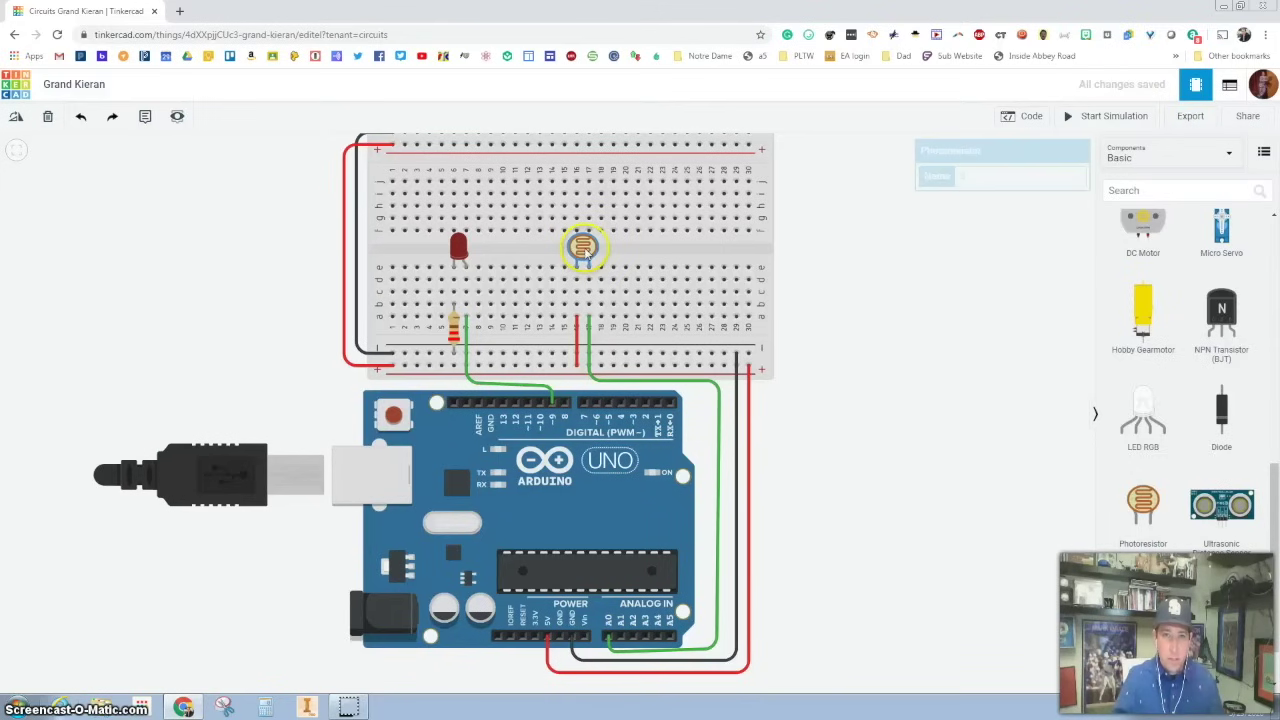
left_click(894, 248)
left_click(1081, 124)
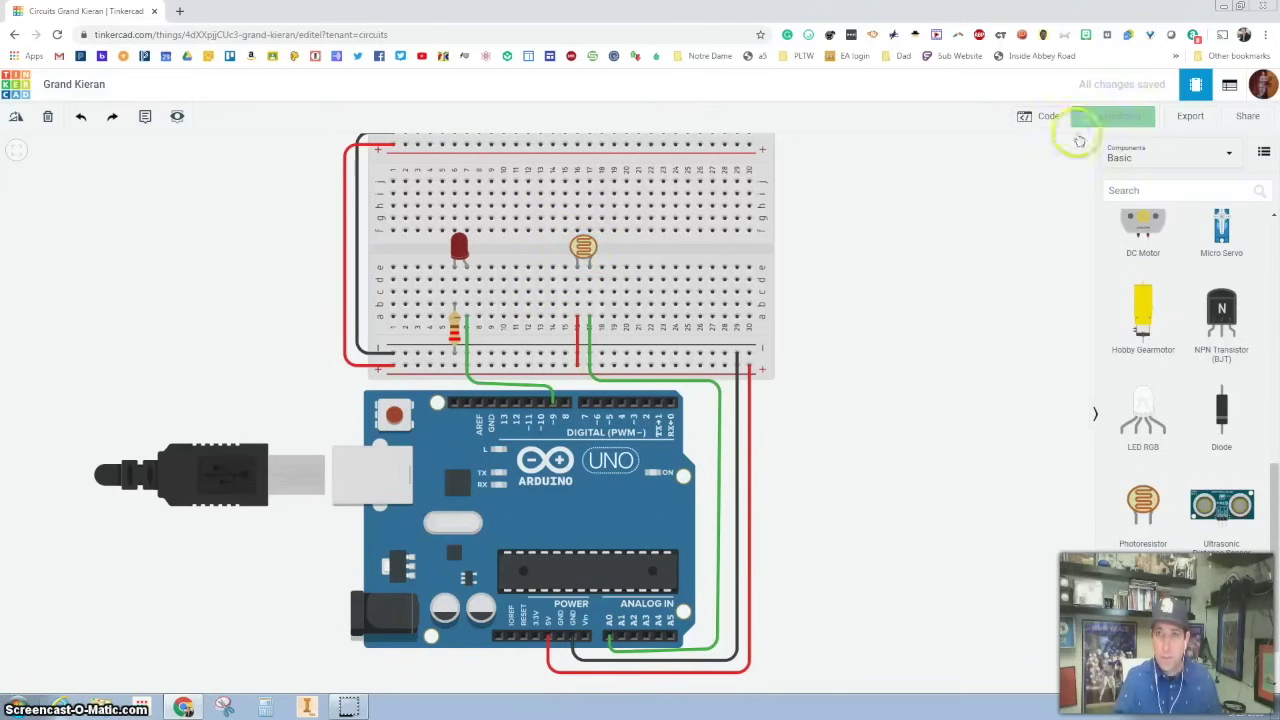
left_click(583, 245)
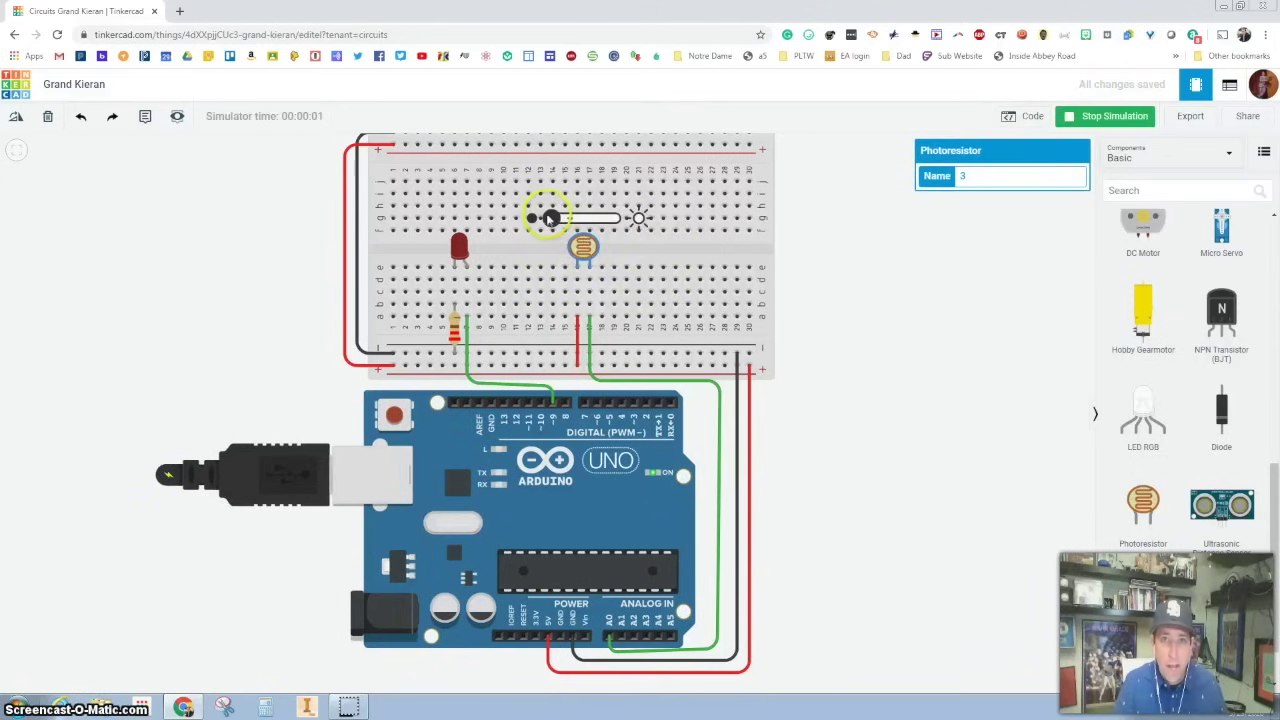
mouse_move(558, 218)
left_mouse_down()
mouse_move(625, 216)
mouse_move(546, 218)
mouse_move(637, 218)
mouse_move(548, 217)
left_mouse_up()
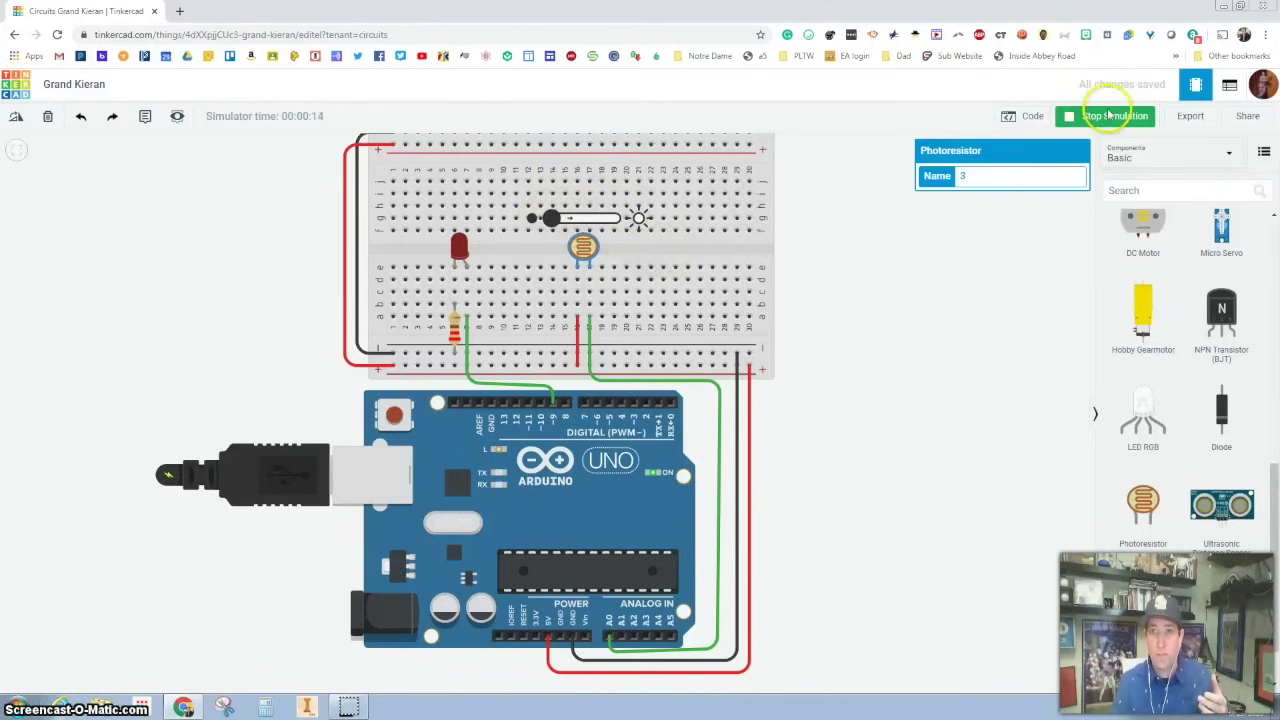
left_click(1075, 116)
left_click(893, 278)
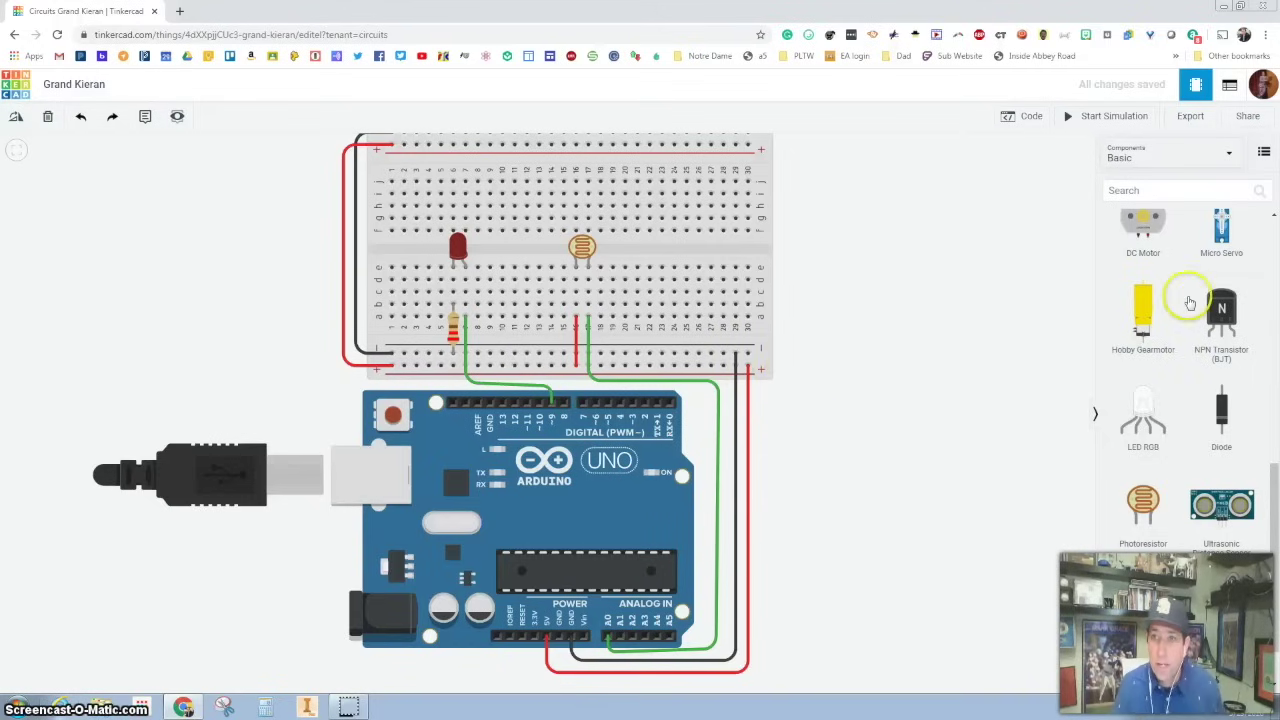
scroll(1186, 315, "up", 5)
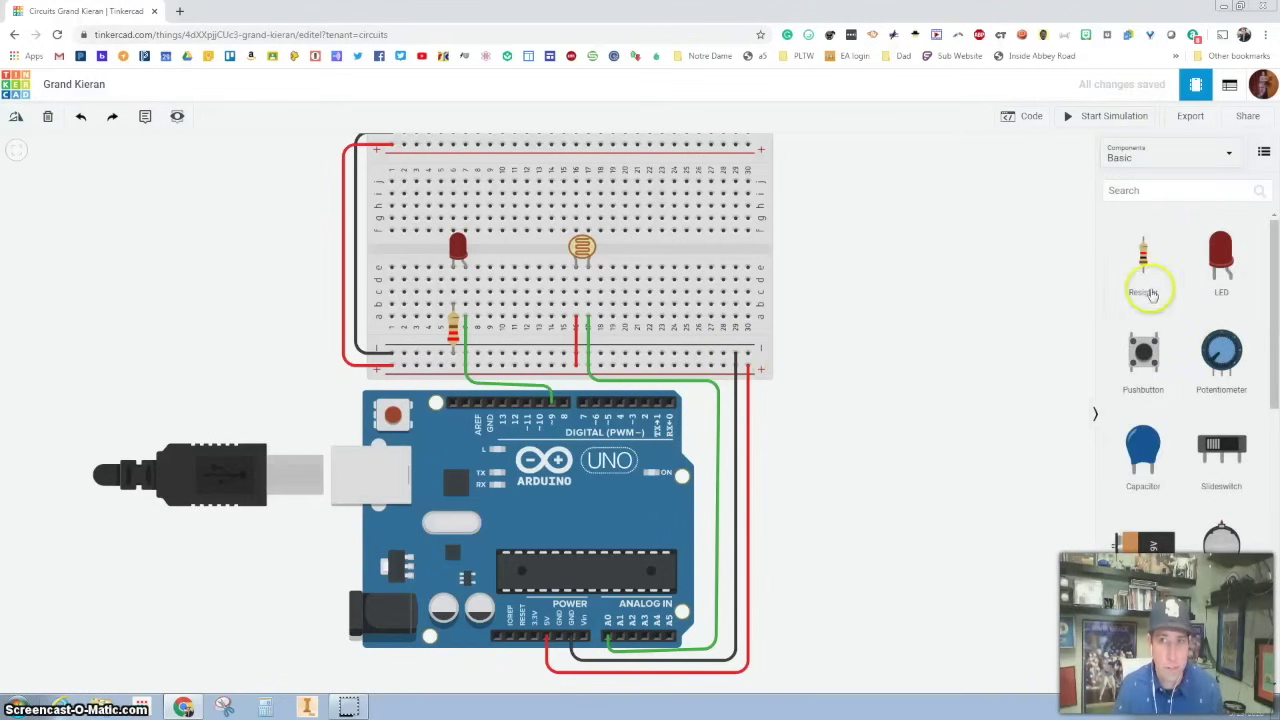
Add a 4.7 kΩ resistor, rotate it horizontal, and place it below the photoresistor.
left_click_drag(1143, 255, 907, 272)
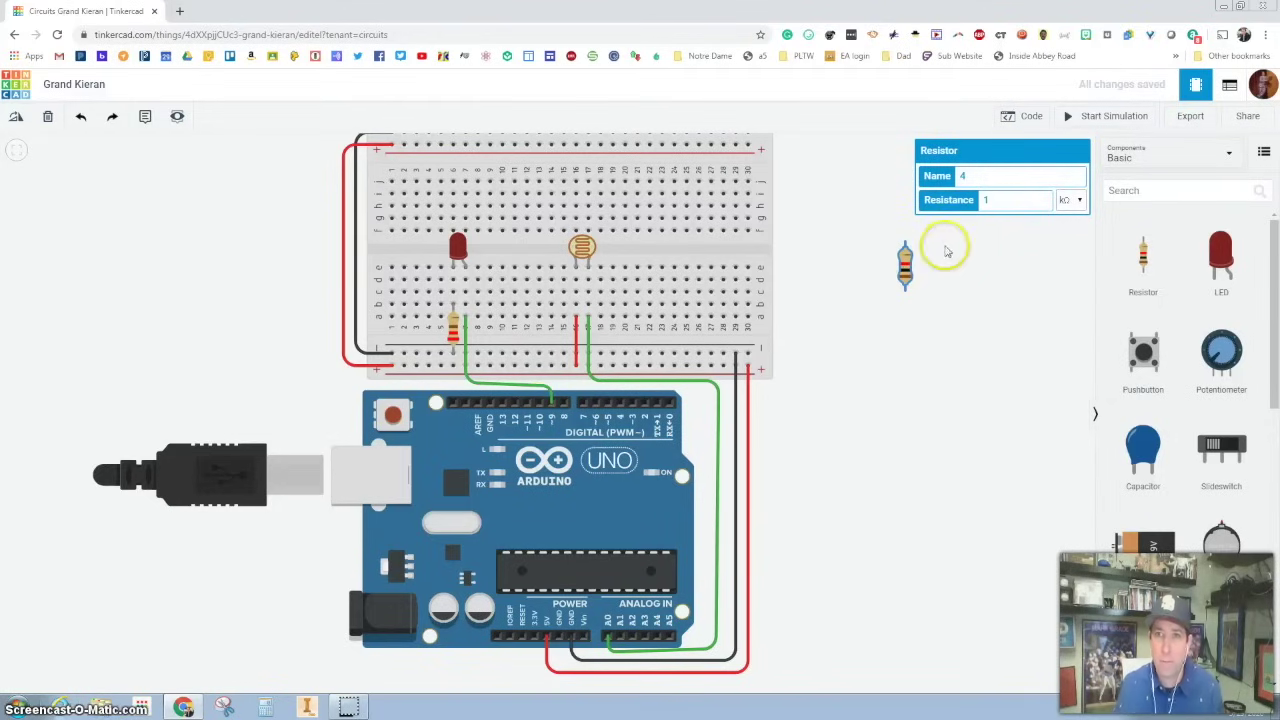
left_click(967, 204)
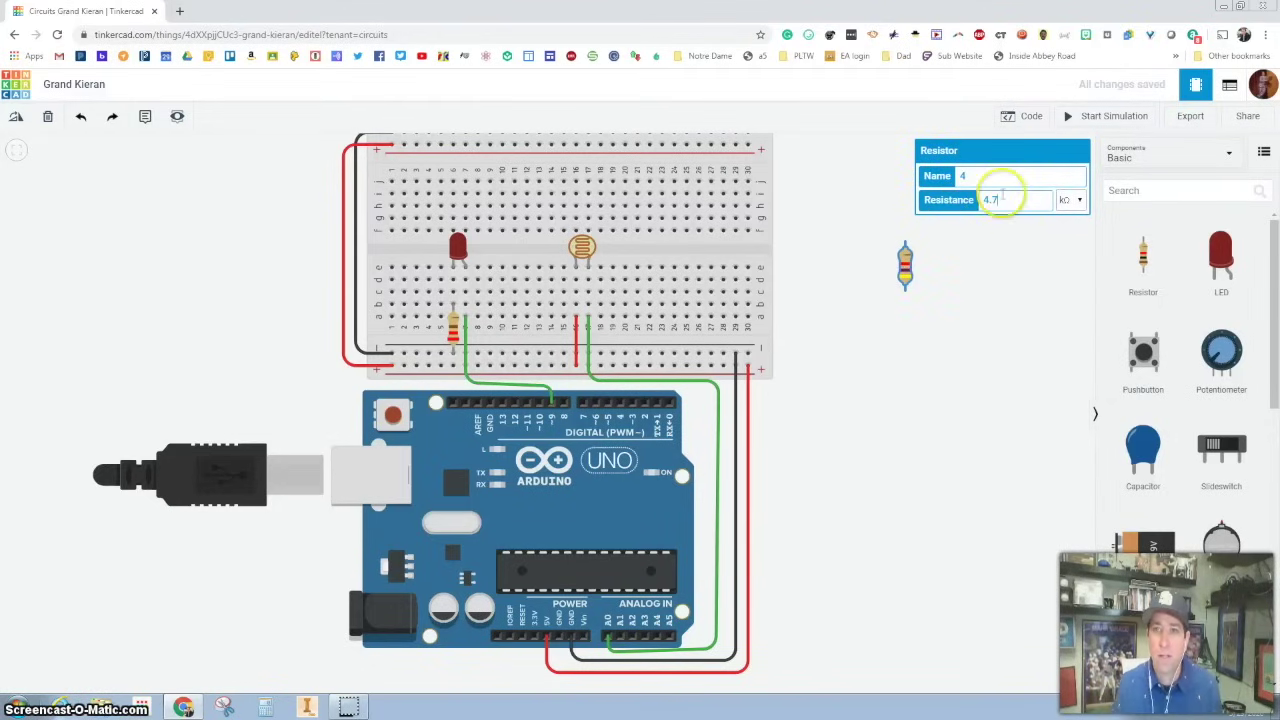
left_click(1020, 246)
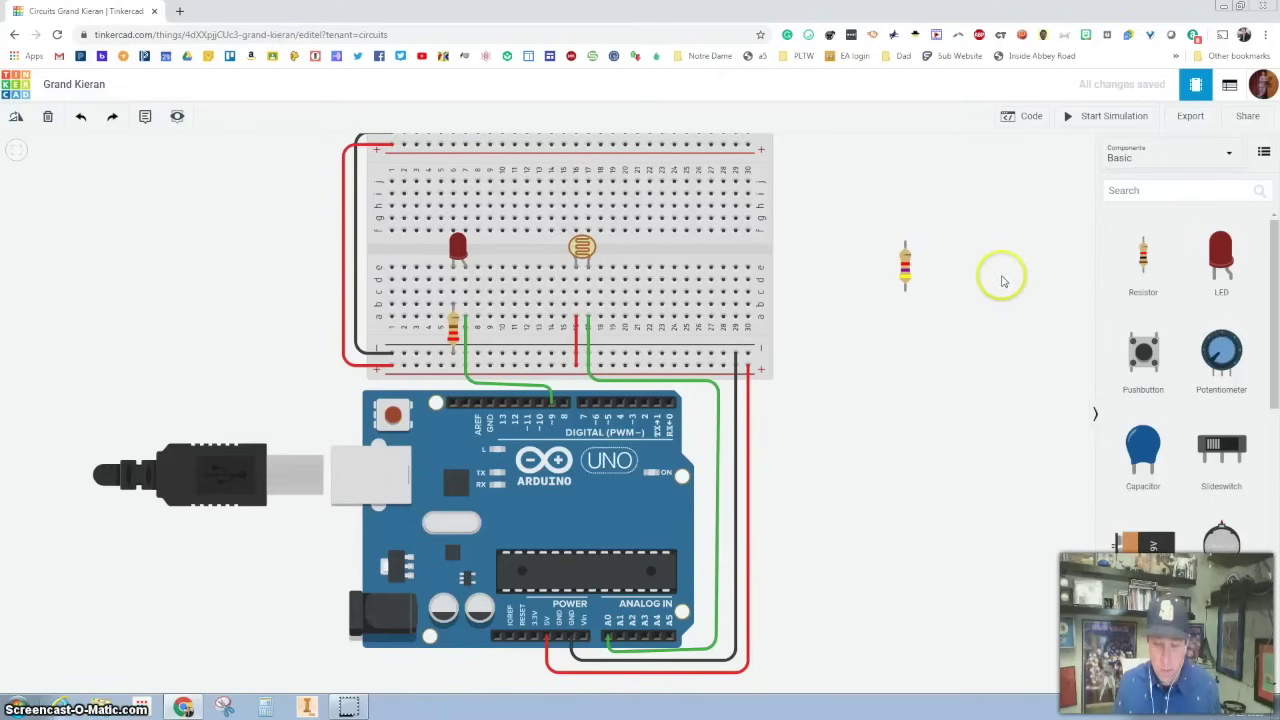
left_click(905, 266)
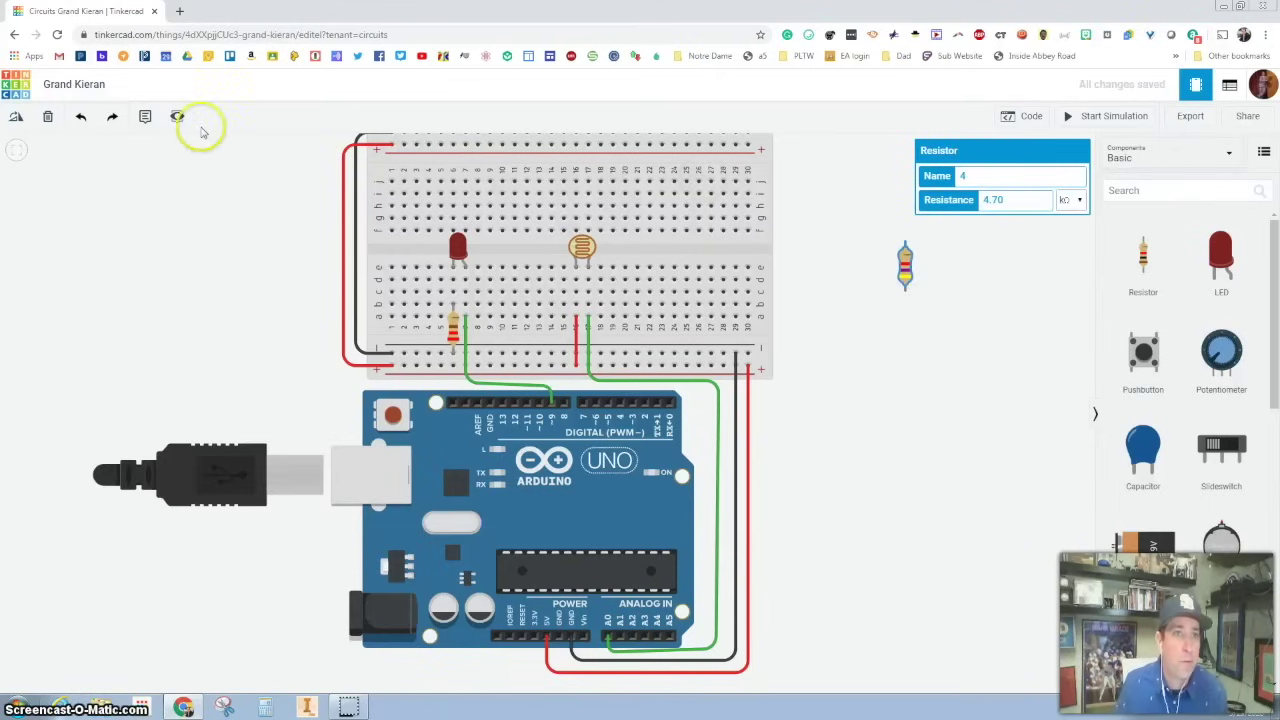
left_click(14, 118)
left_click(14, 118)
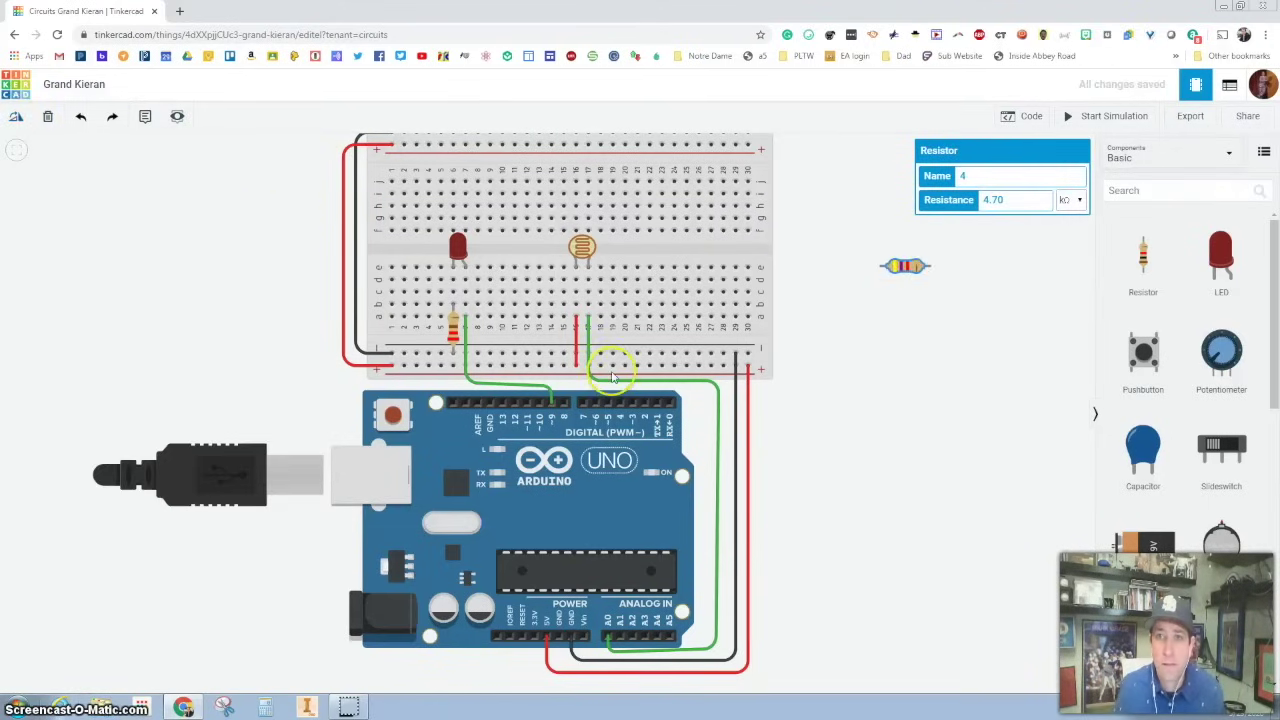
left_click(900, 398)
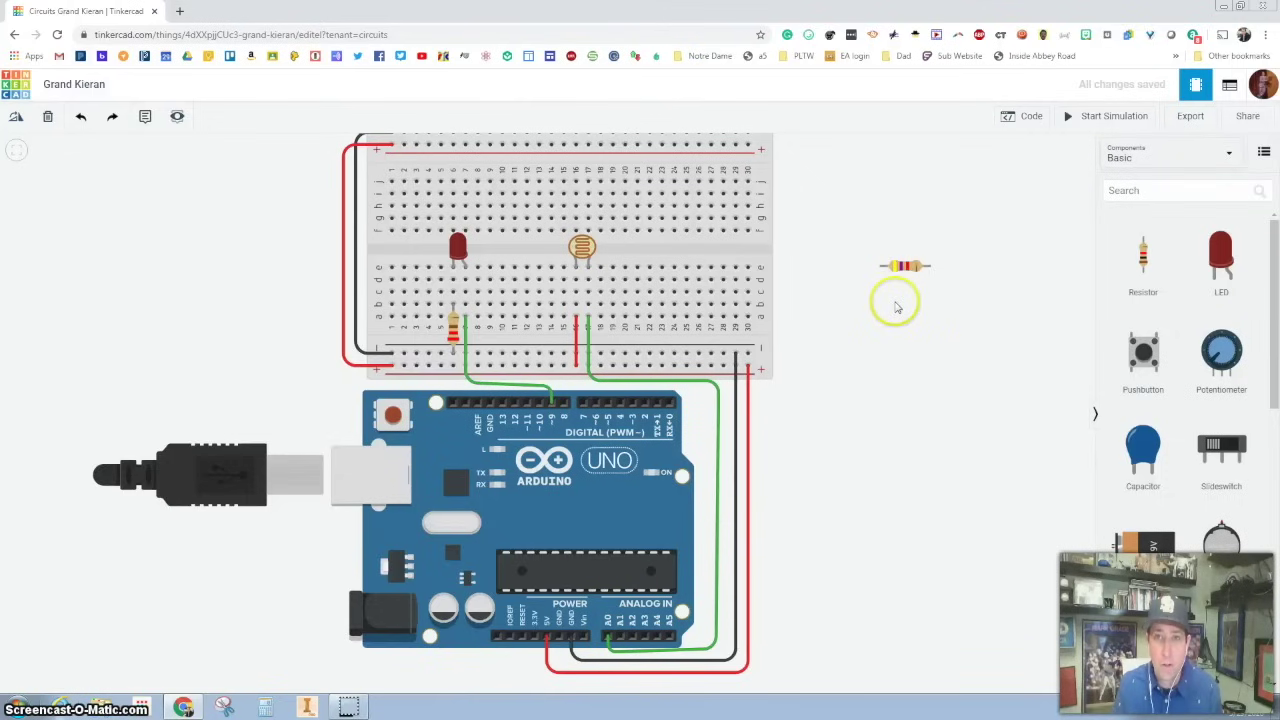
left_click_drag(905, 266, 612, 292)
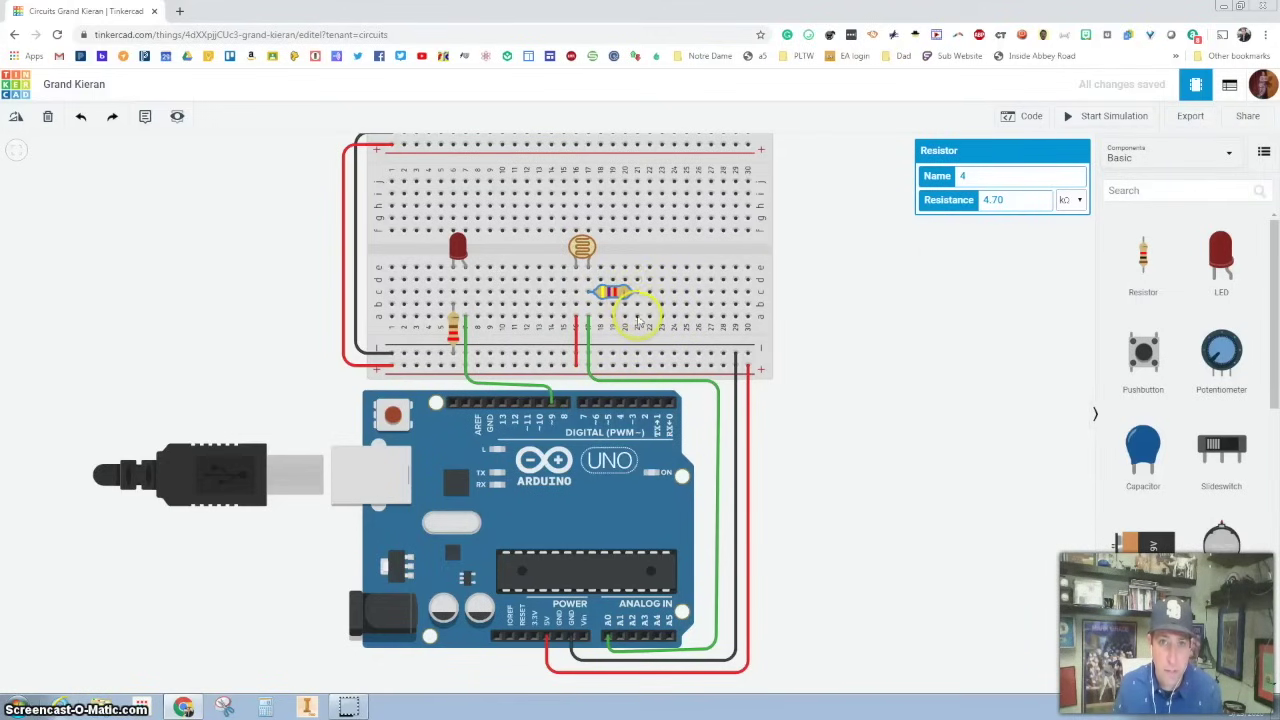
Wire the resistor's row to the bottom power rail and clear the default block code.
left_click_drag(637, 317, 637, 353)
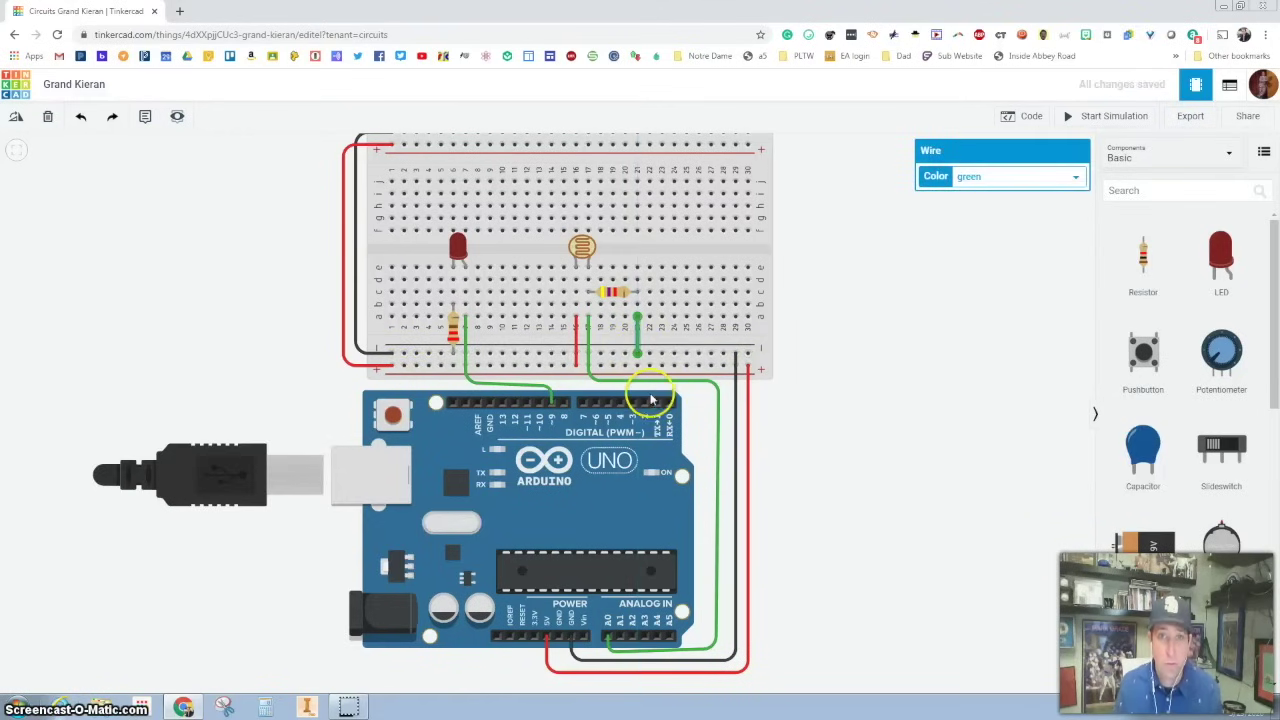
left_click(851, 357)
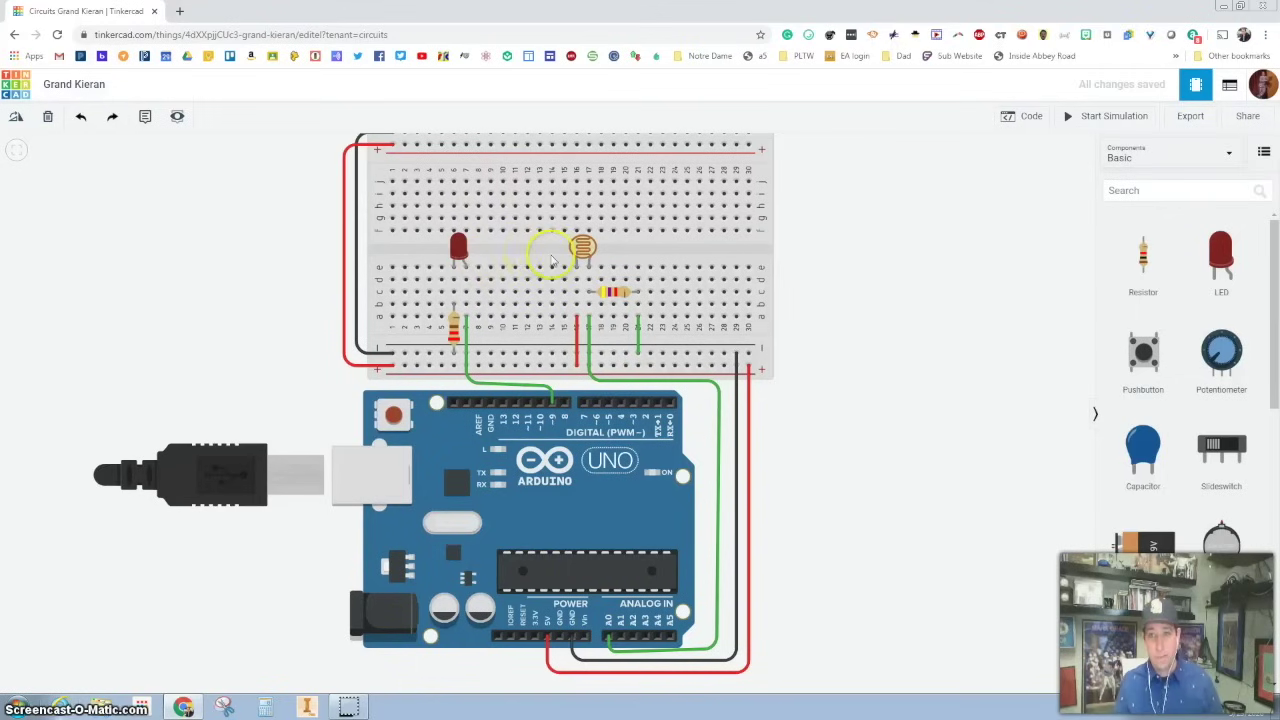
left_click(1035, 118)
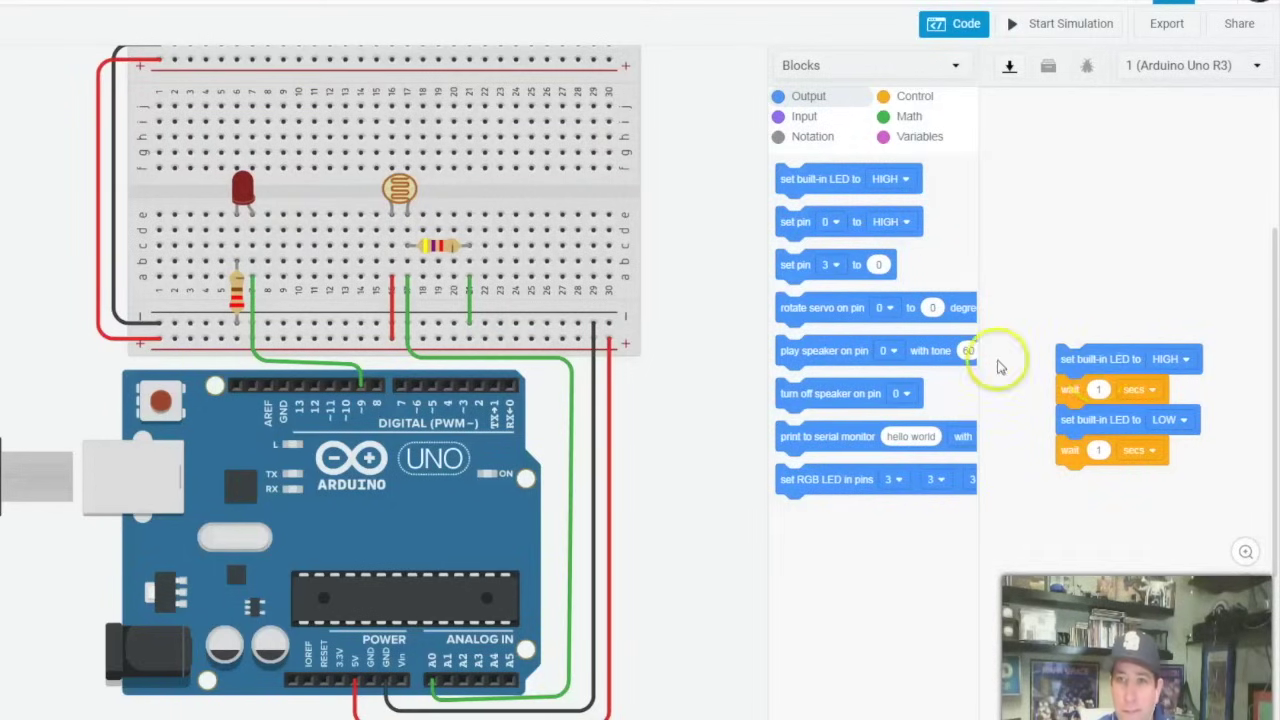
left_click_drag(1112, 381, 900, 335)
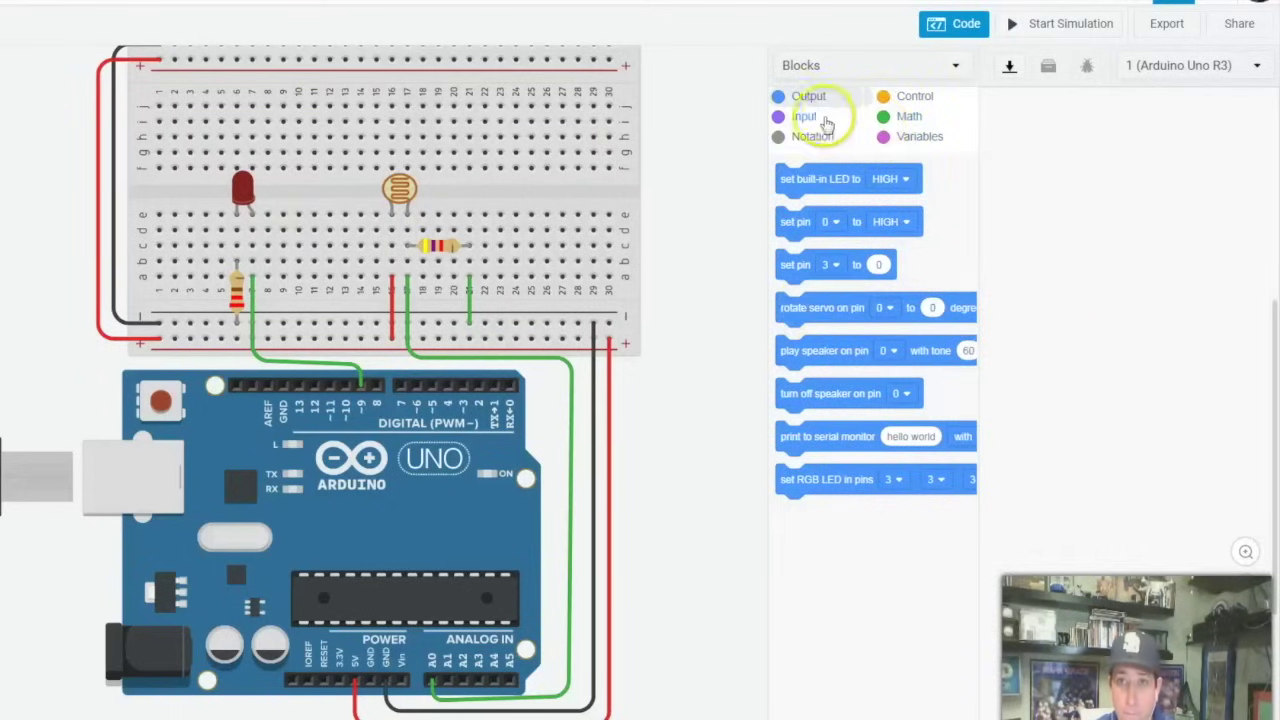
Create a variable named photosensor and add a 'set photosensor to 0' block.
left_click(910, 138)
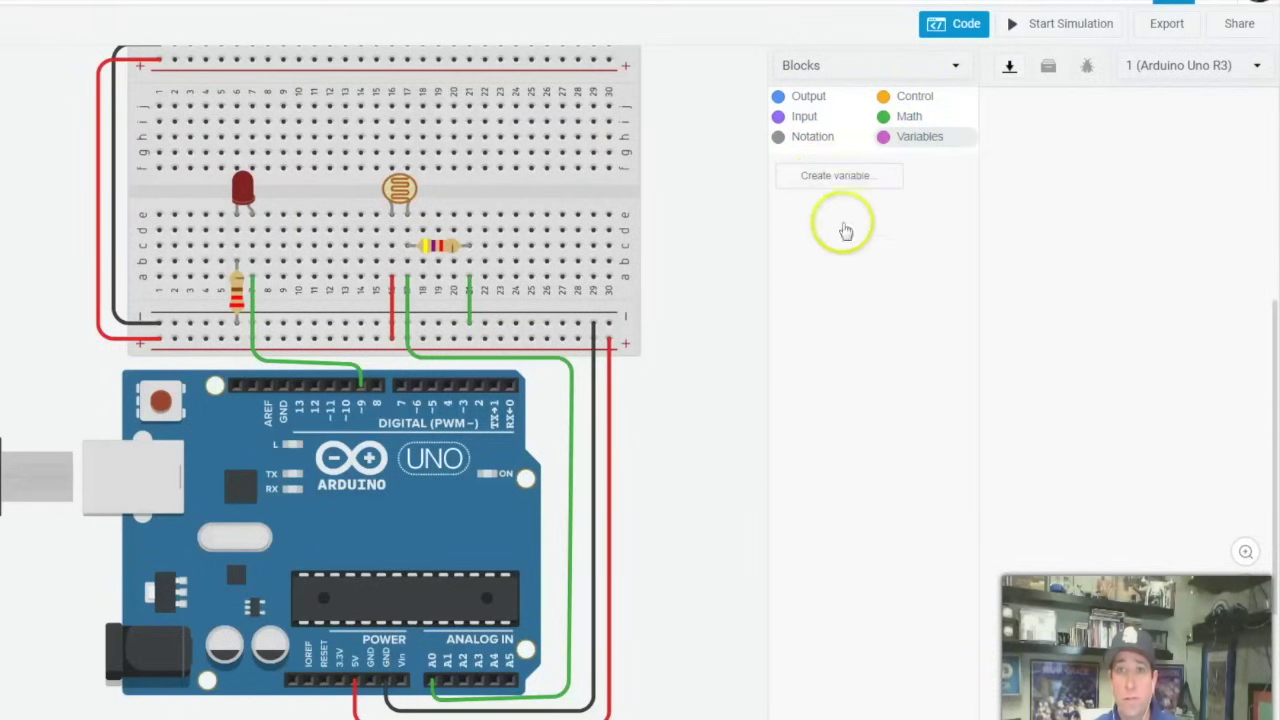
left_click(822, 180)
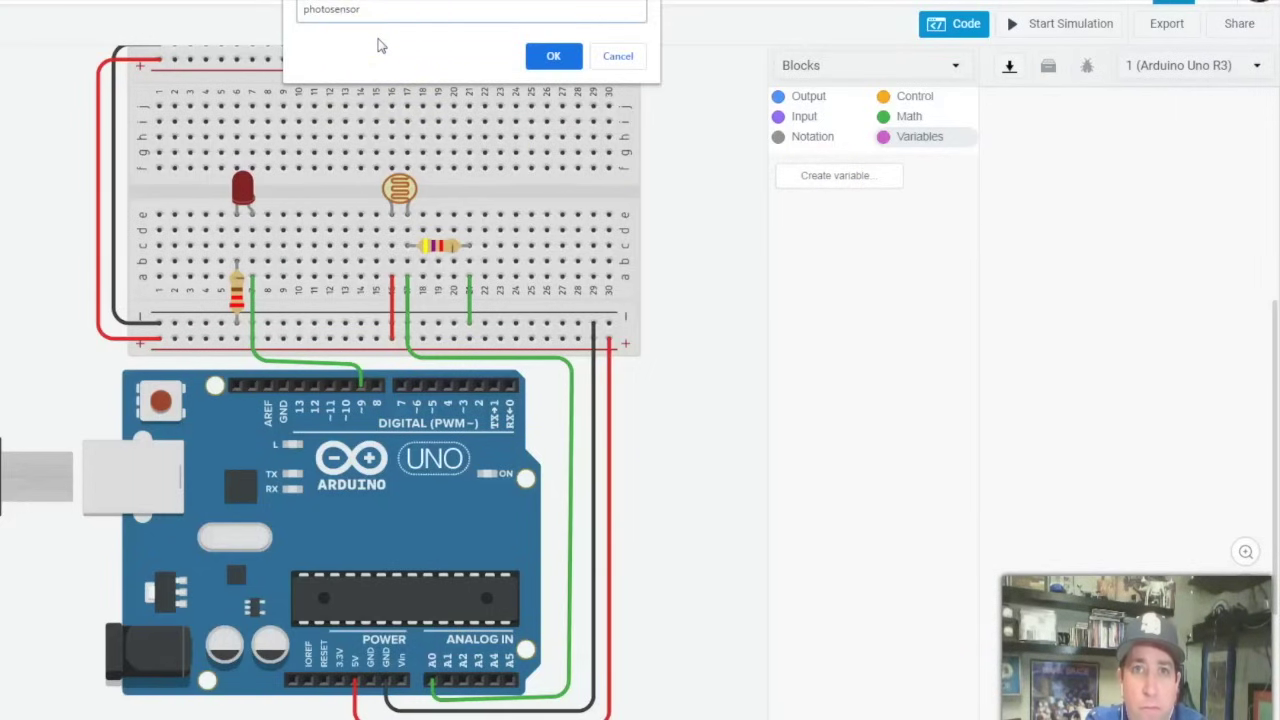
left_click(553, 60)
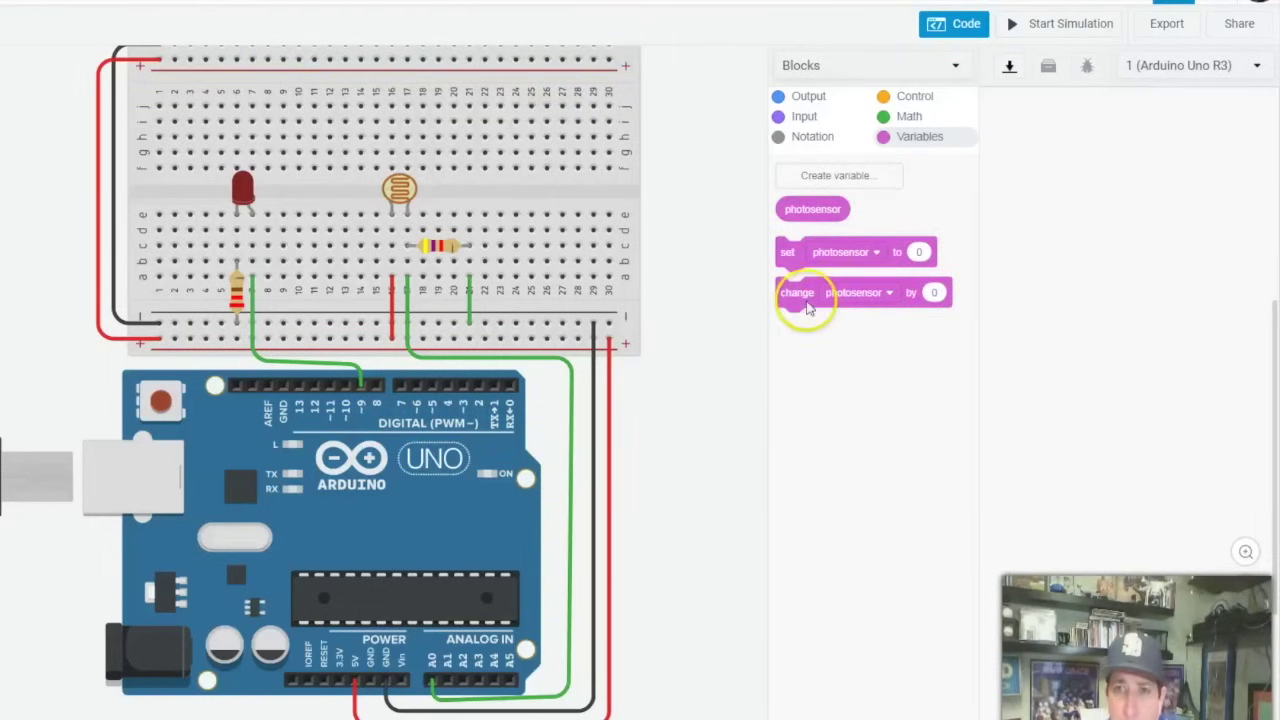
left_click_drag(788, 254, 1018, 205)
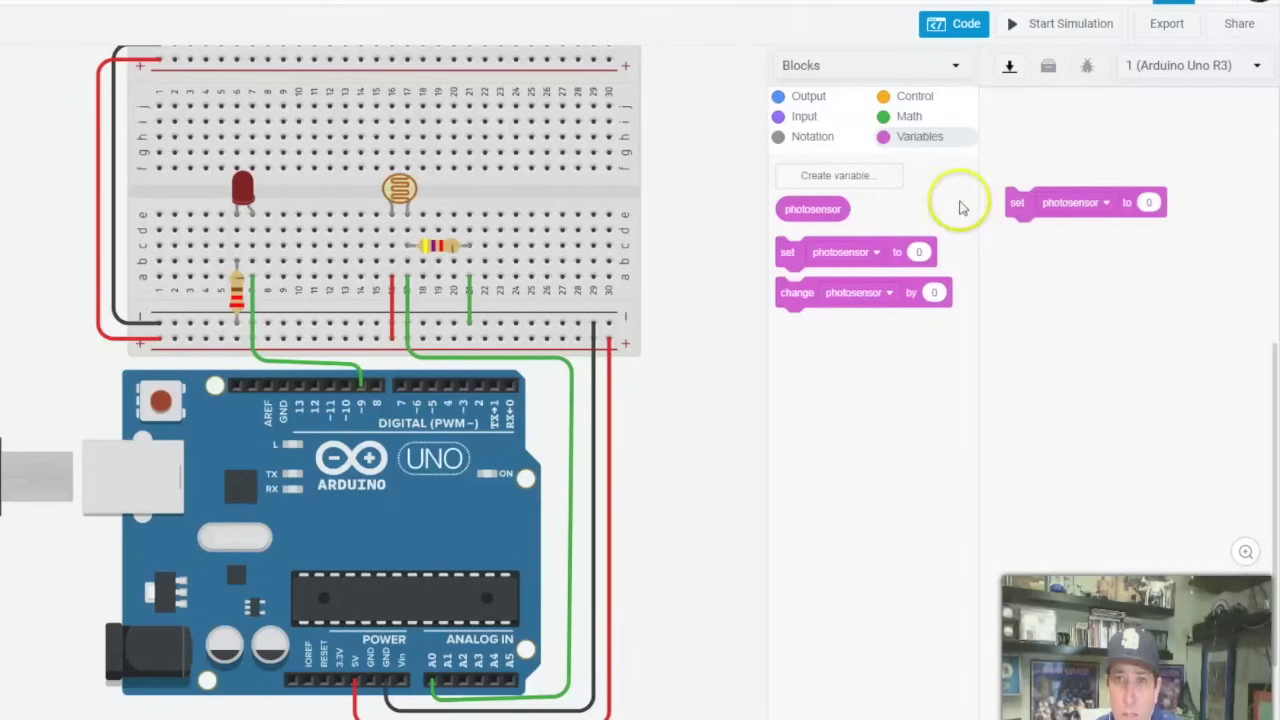
Set photosensor to 'read analog pin A0' and add a print to serial monitor block.
left_click(804, 116)
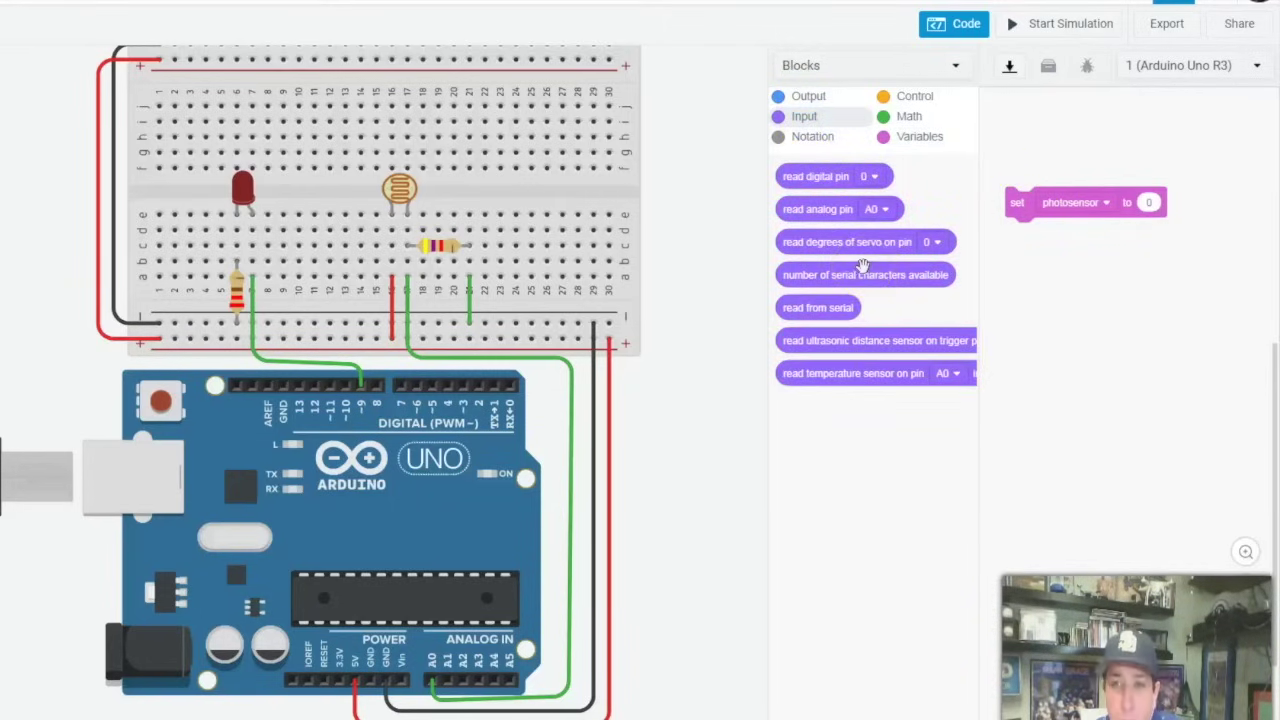
left_click_drag(826, 209, 1176, 220)
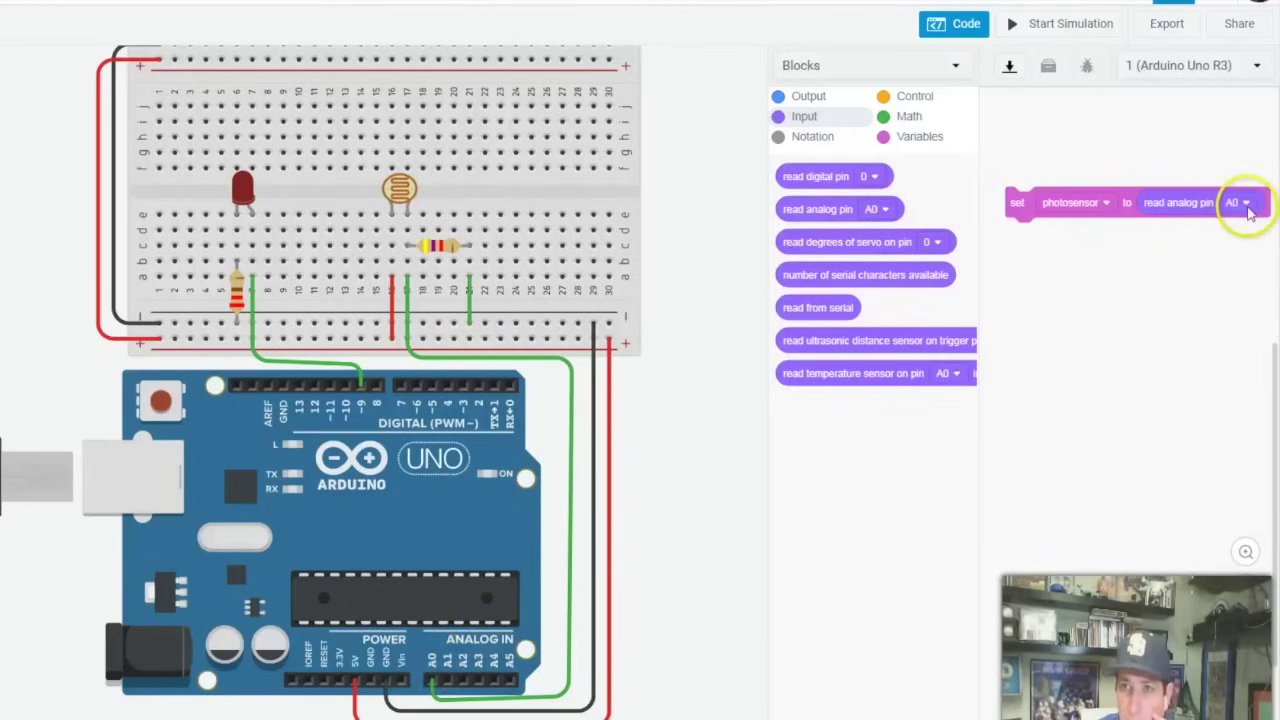
left_click(1240, 203)
left_click(1200, 245)
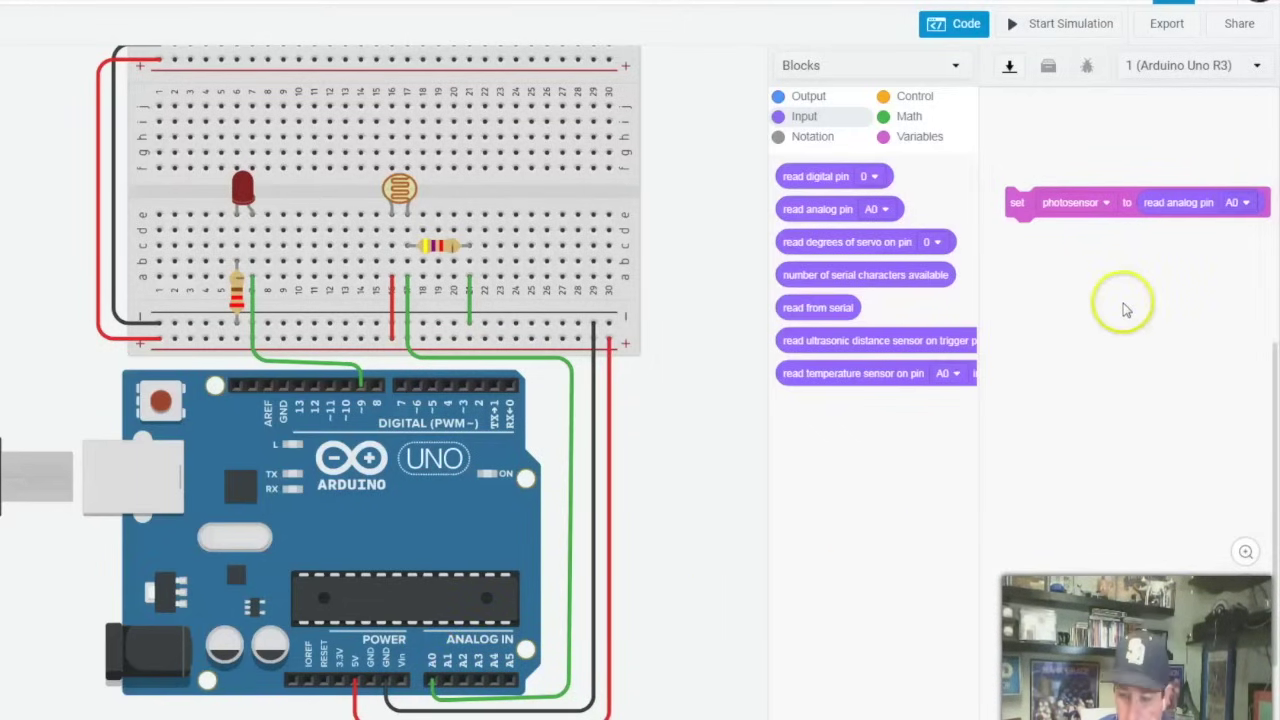
left_click(803, 96)
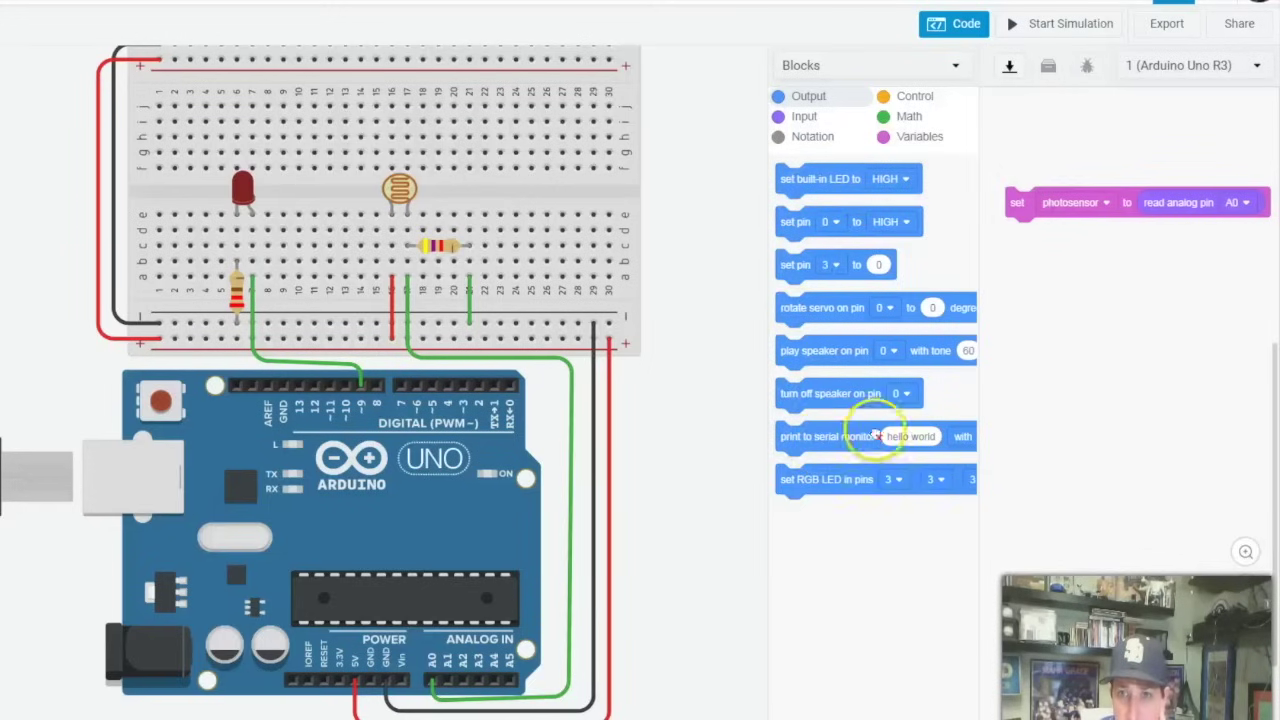
left_click_drag(875, 436, 1029, 234)
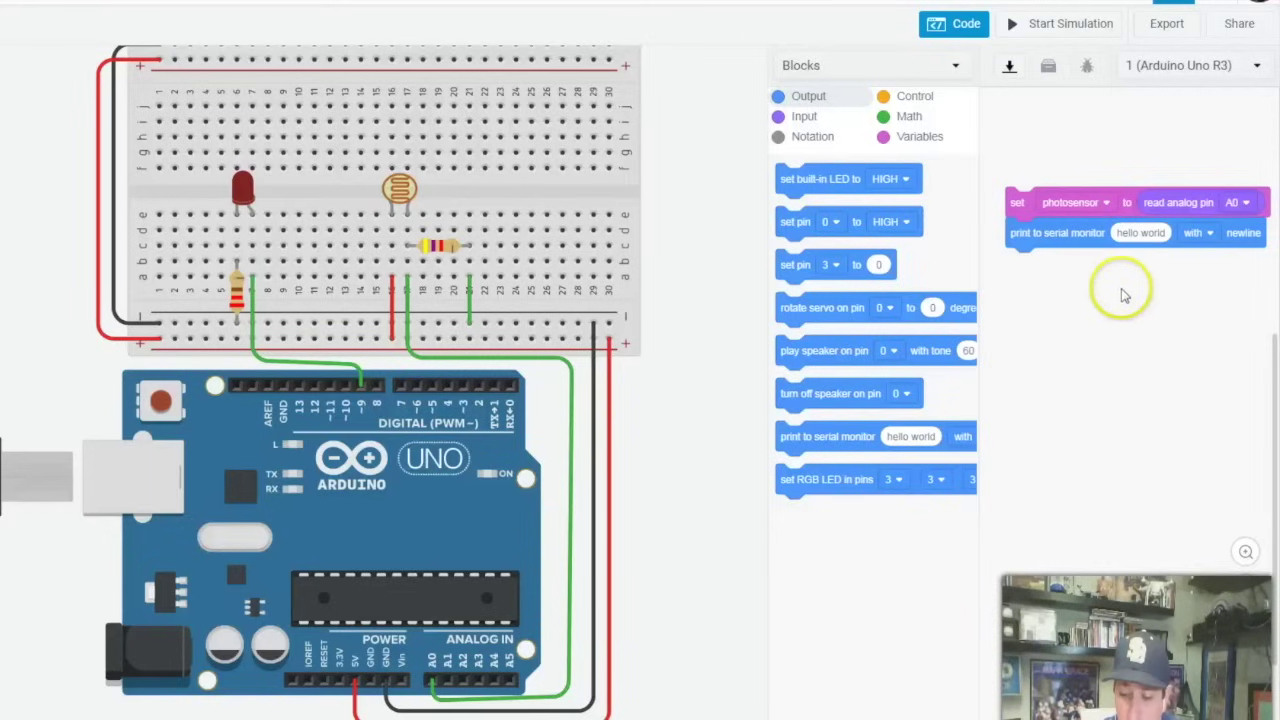
Replace 'hello world' in the serial print block with the photosensor variable.
left_click(910, 118)
left_click(919, 138)
left_click_drag(805, 209, 1130, 240)
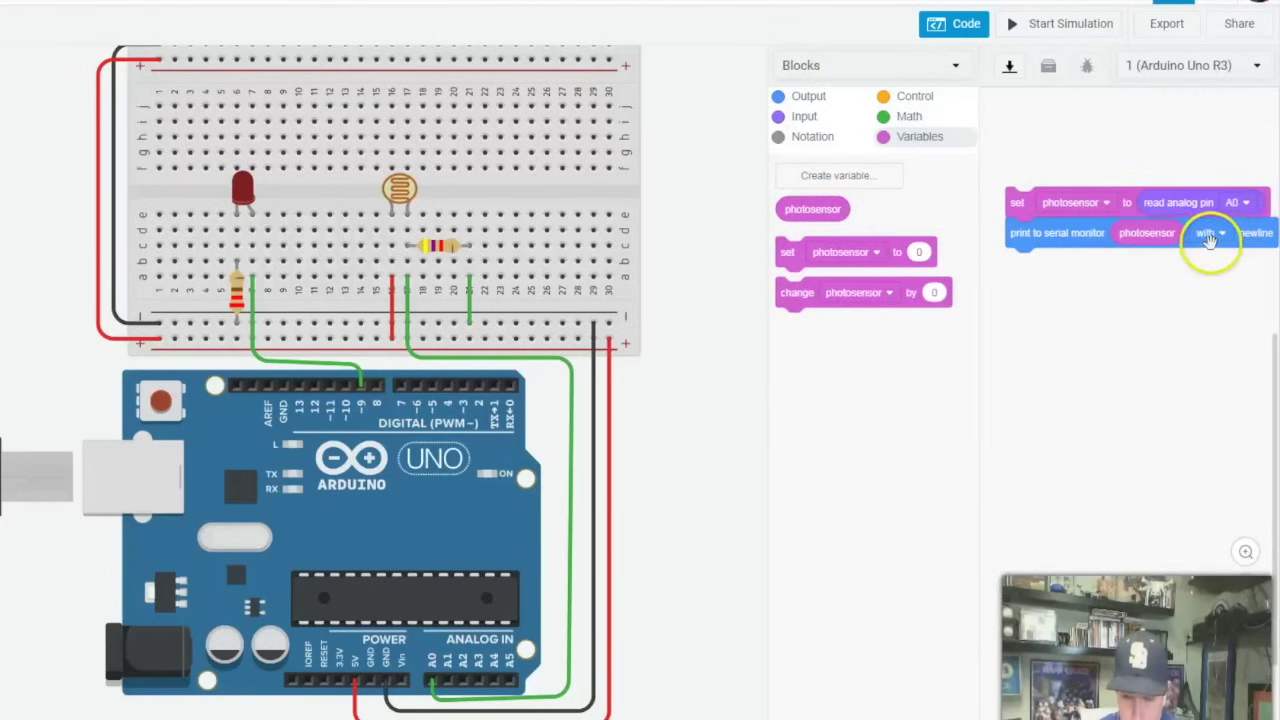
left_click(806, 96)
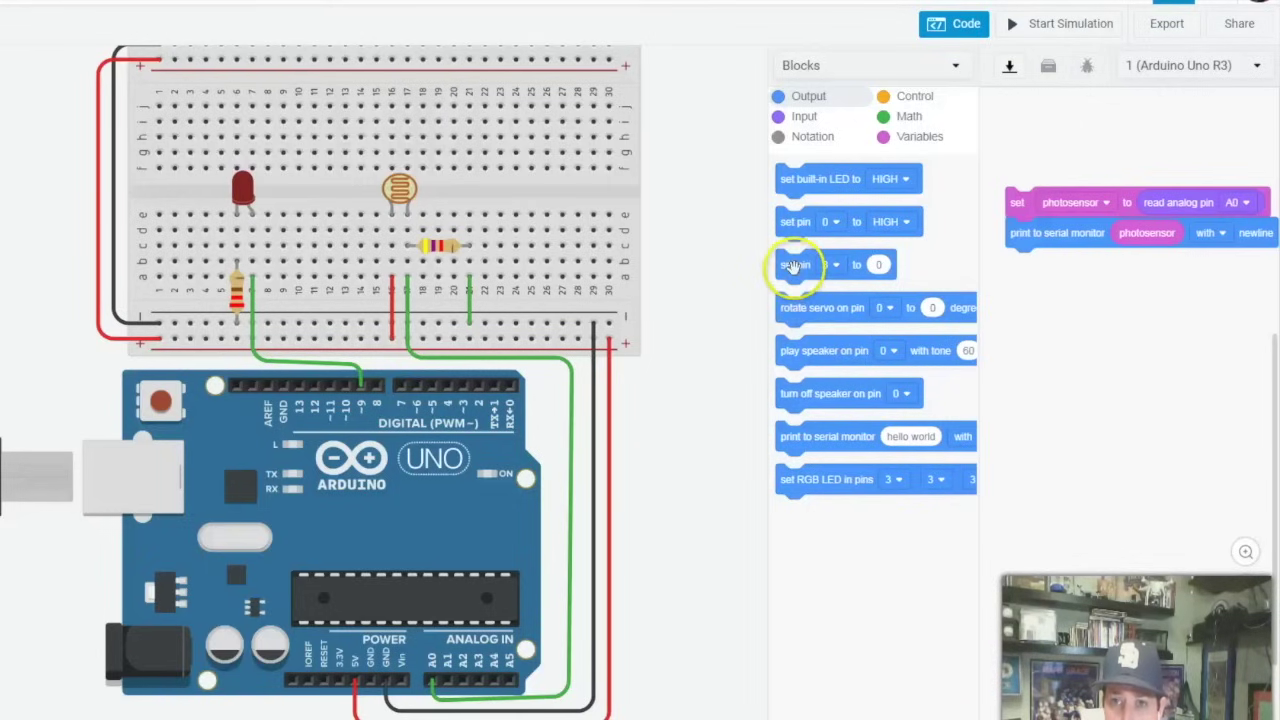
Add a 'set pin 9 to 0' step after the print and bring out a photosensor variable block.
left_click_drag(795, 264, 1030, 265)
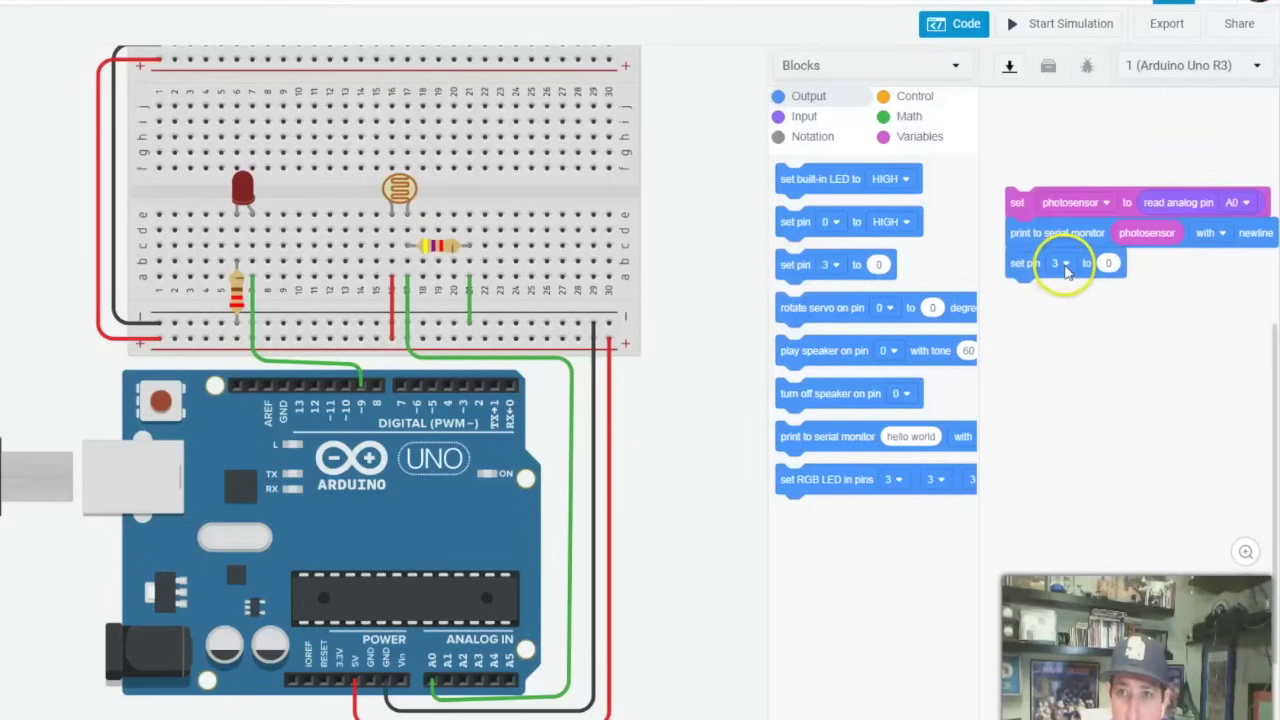
left_click(1066, 264)
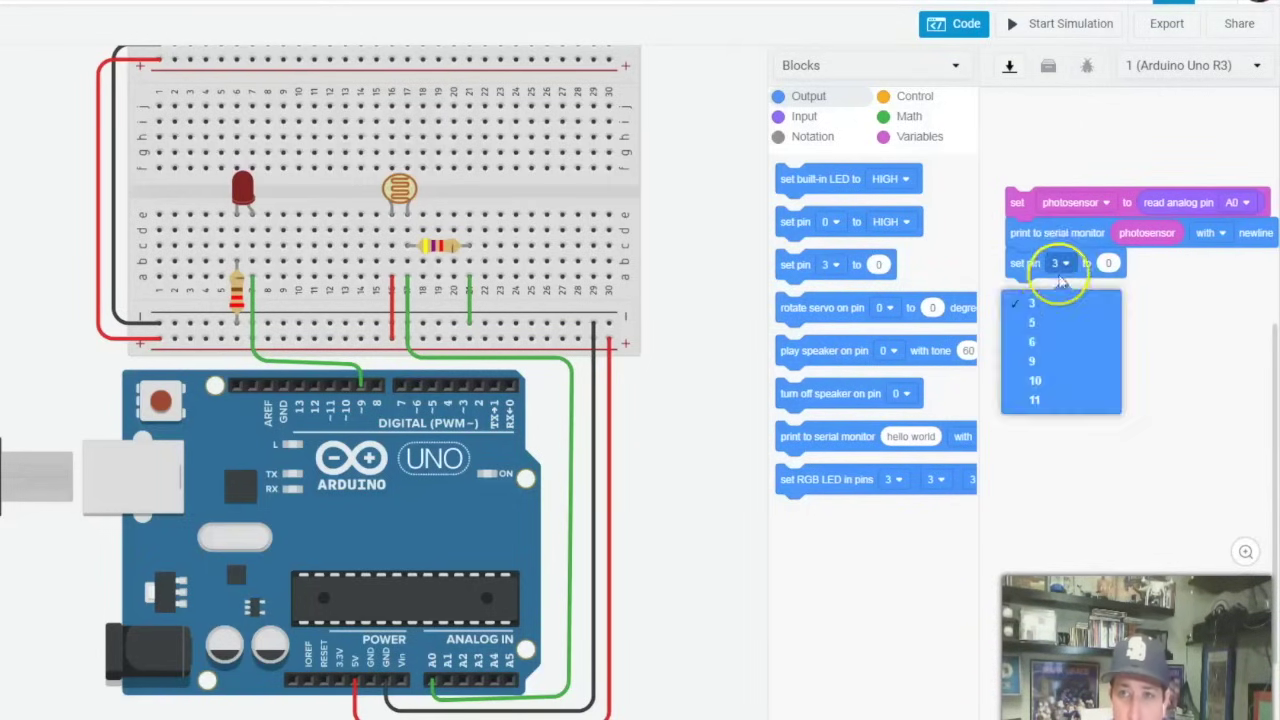
left_click(1045, 358)
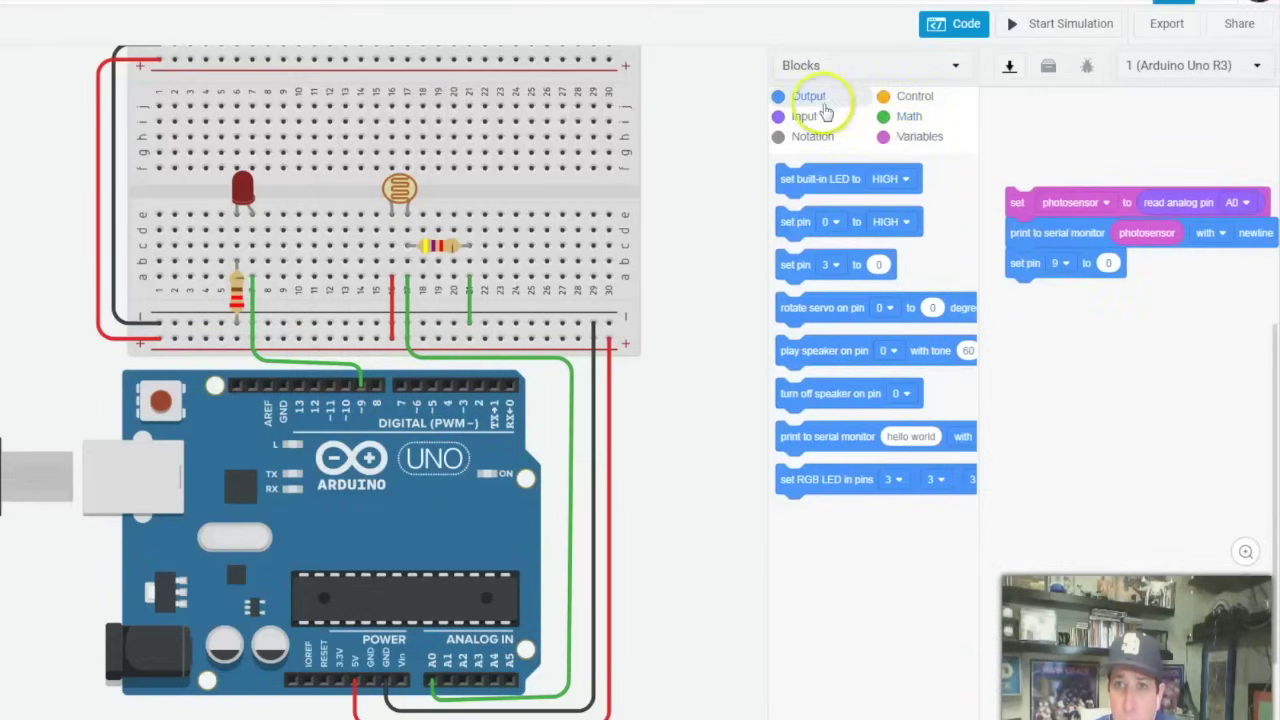
left_click(911, 140)
left_click_drag(812, 209, 1099, 346)
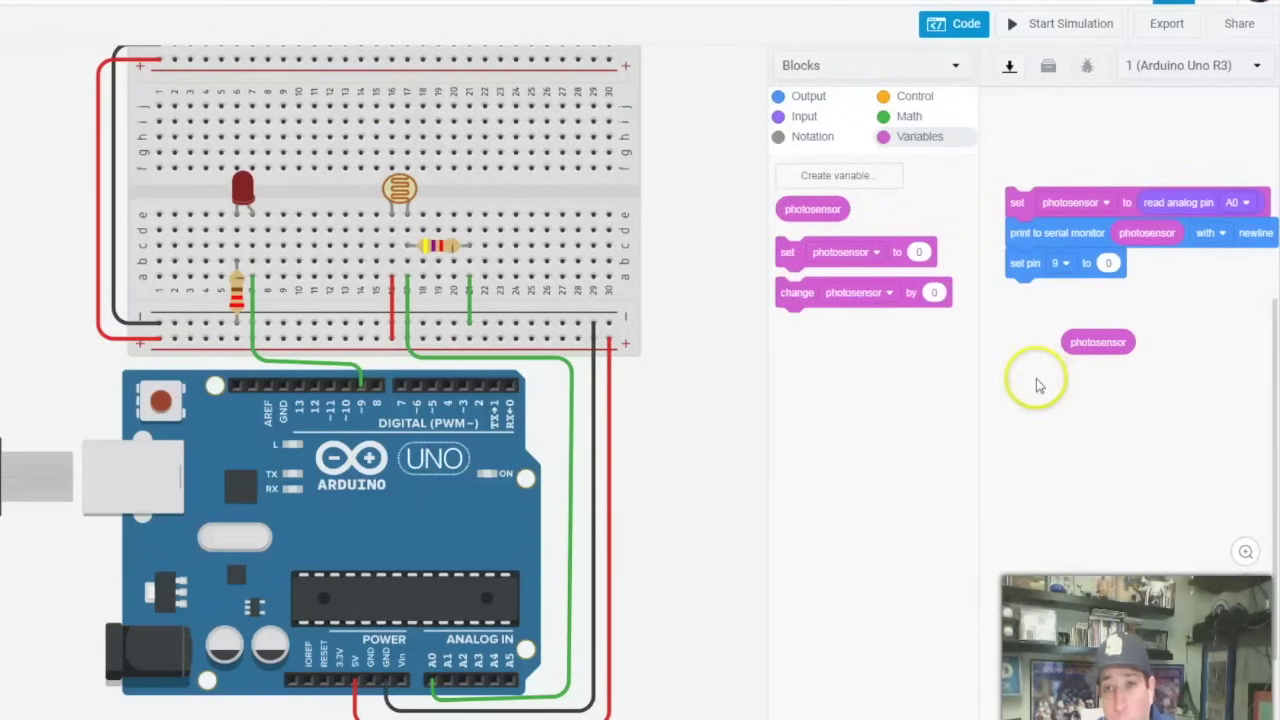
left_click_drag(1094, 343, 1134, 352)
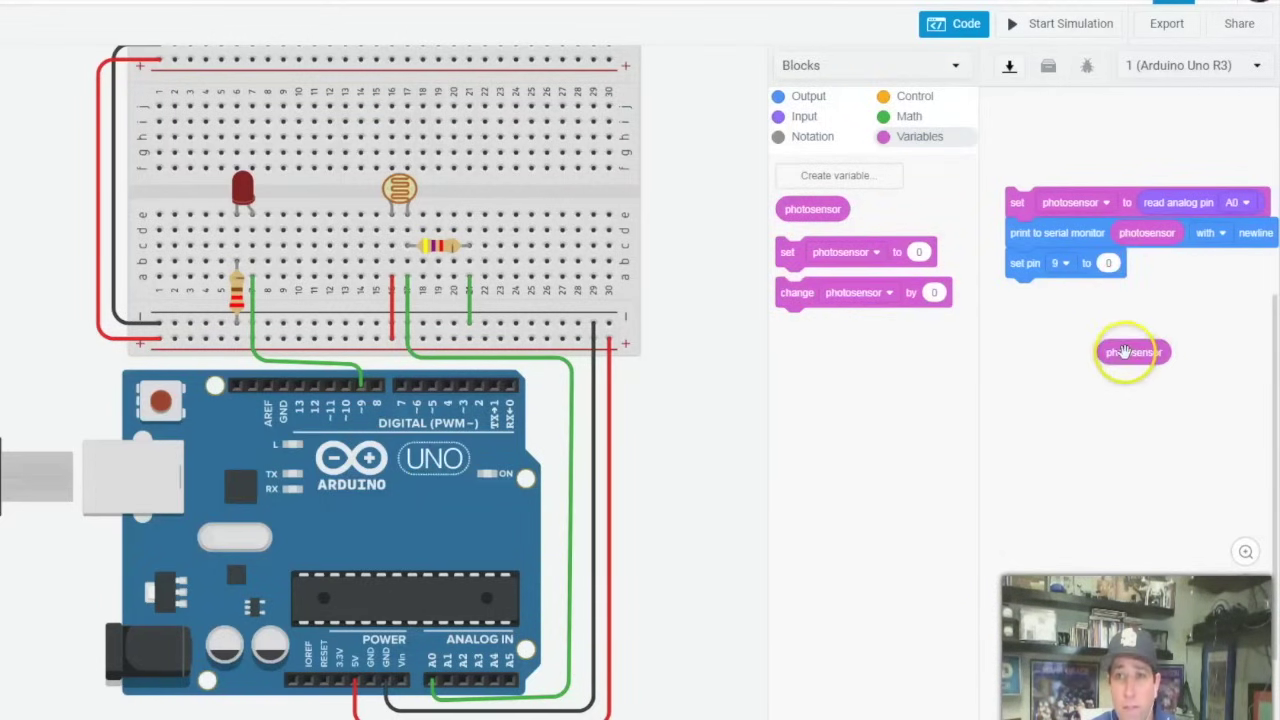
left_click(900, 118)
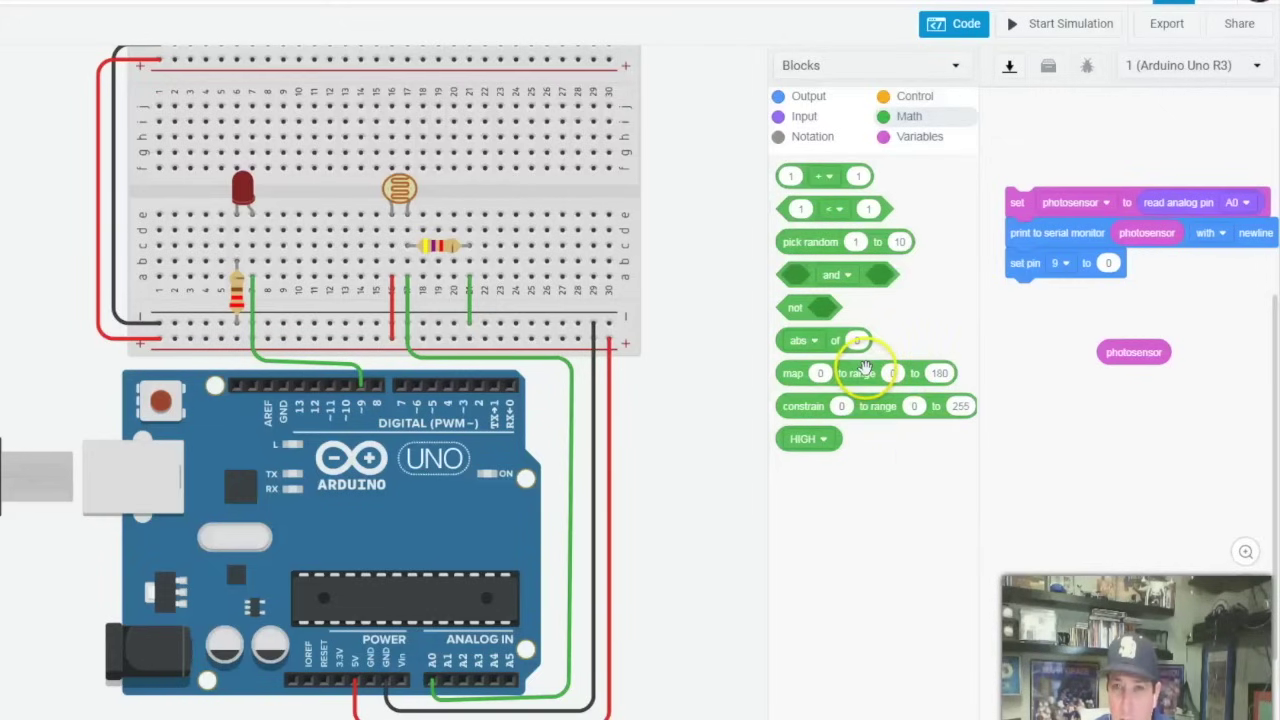
Set pin 9 to a map block that maps the photosensor variable to the range 0 to 255.
left_click_drag(865, 370, 1168, 288)
left_click_drag(1128, 366, 1105, 337)
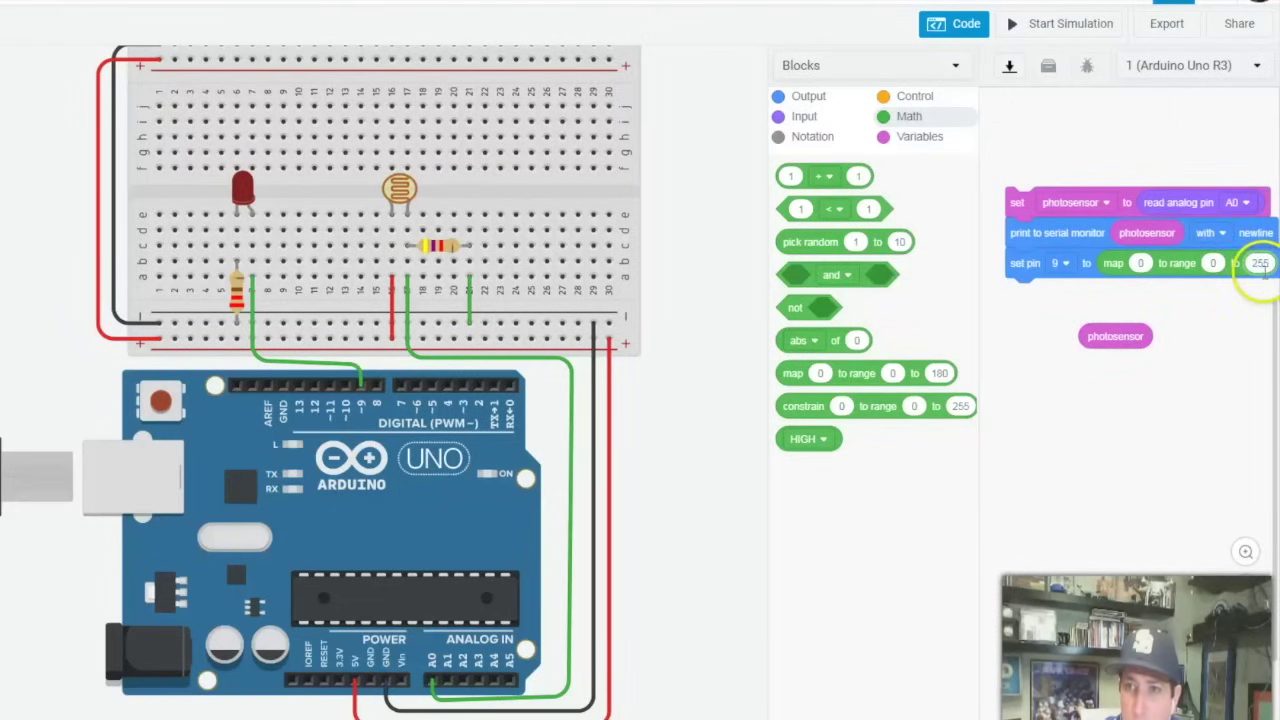
left_click(1113, 337)
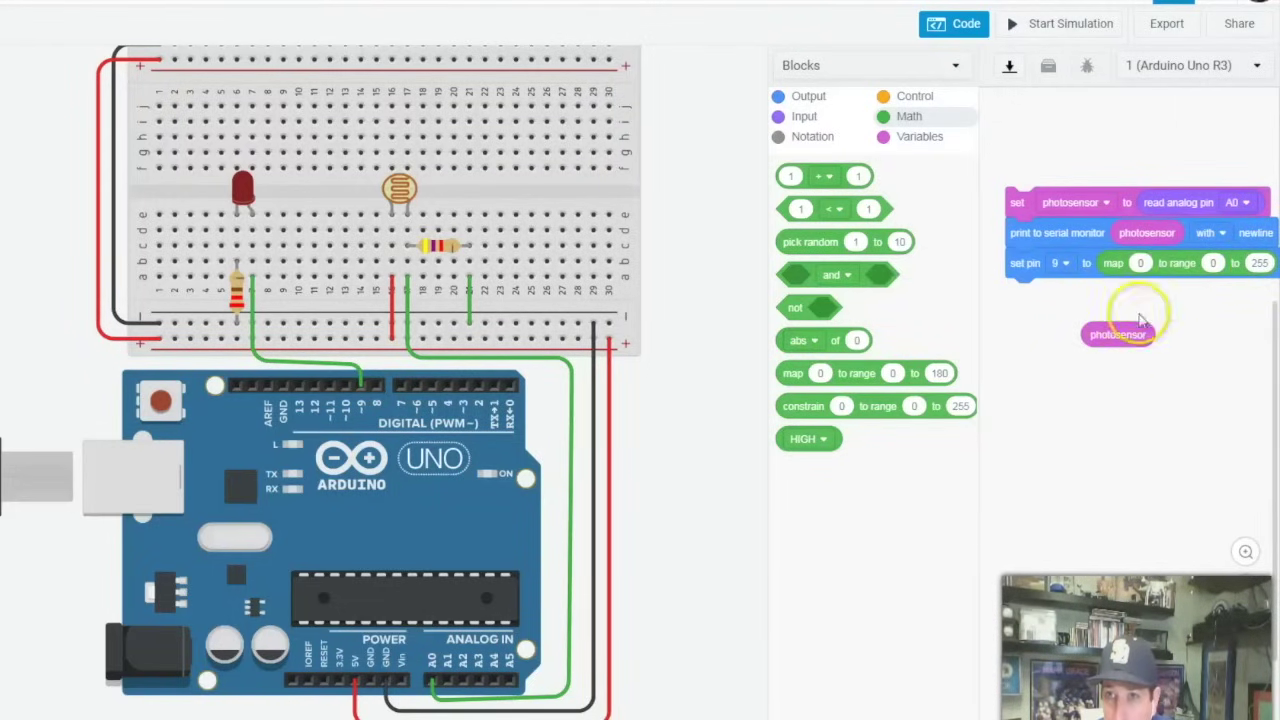
left_click_drag(1118, 335, 1167, 270)
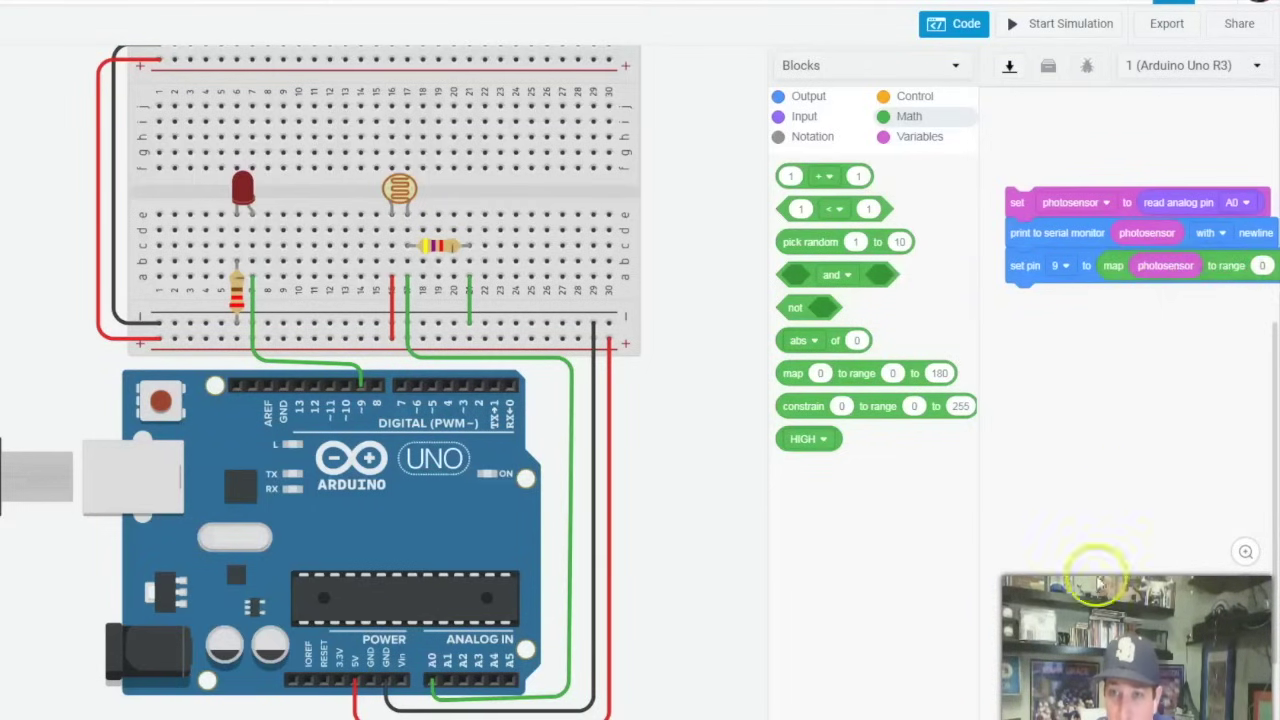
scroll(1100, 705, "right", 3)
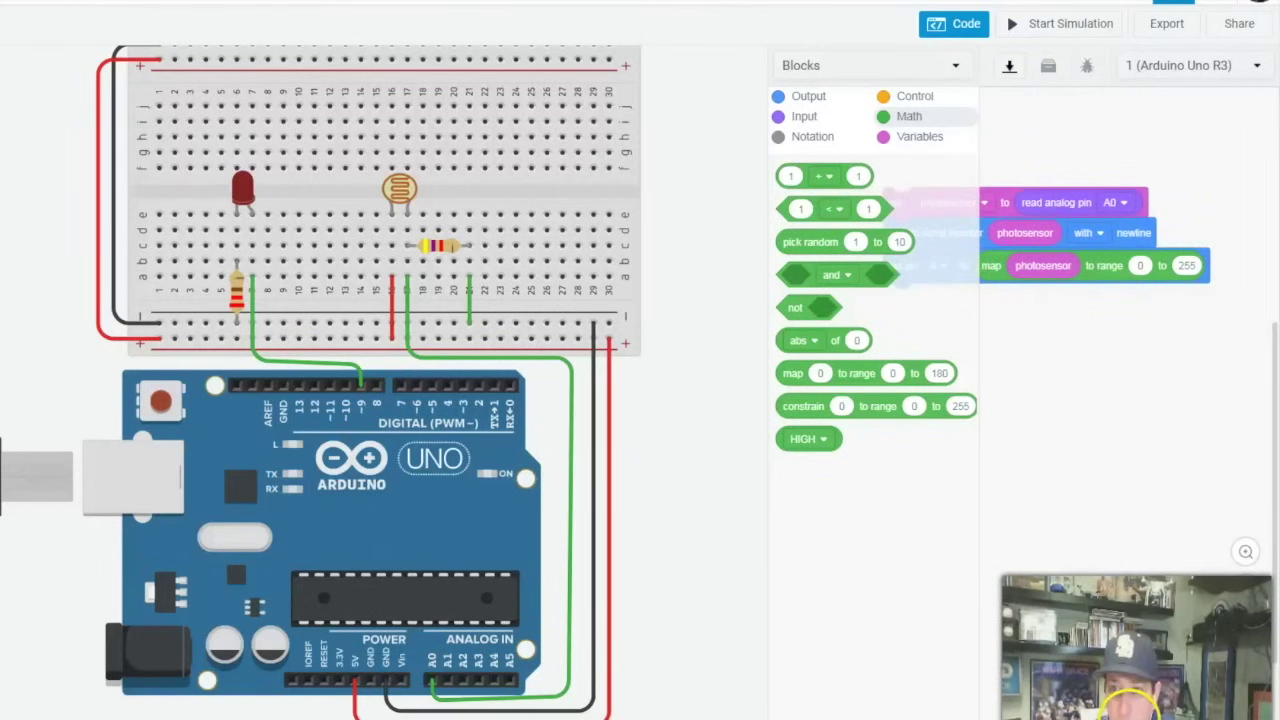
scroll(1130, 705, "left", 3)
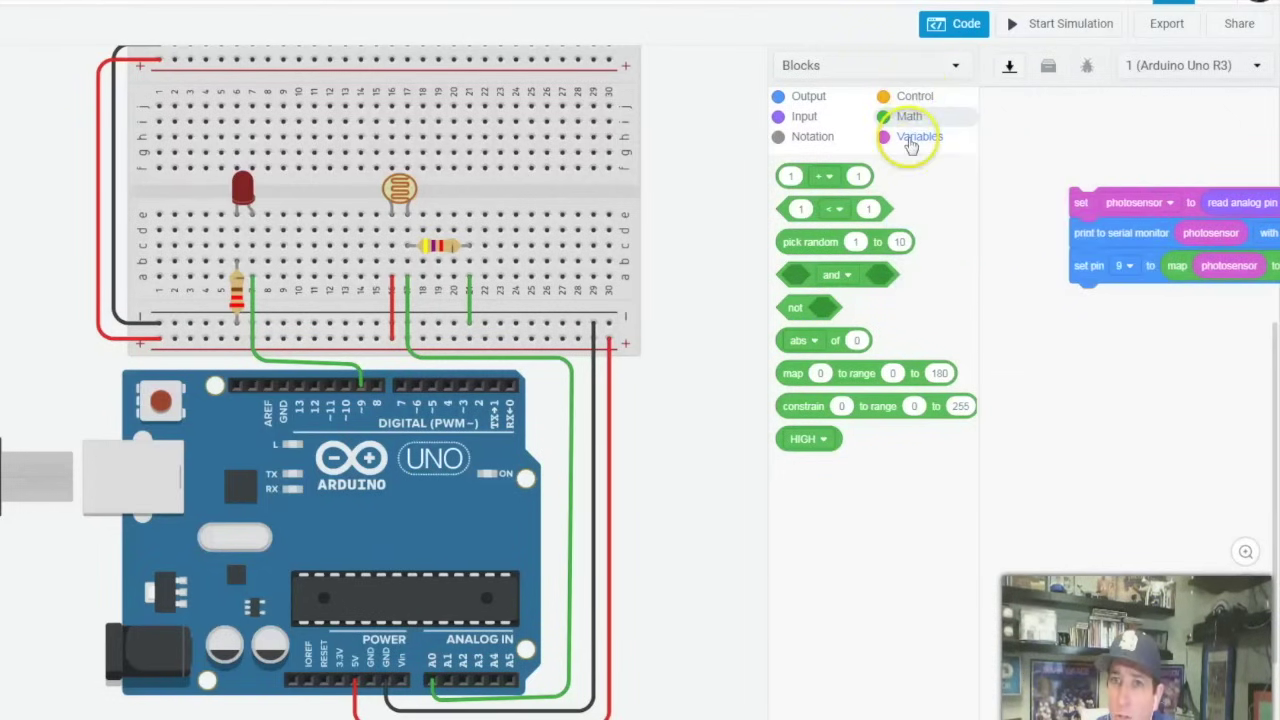
Append a 'wait 0.1 secs' block after the 'set pin 9' block.
left_click(905, 97)
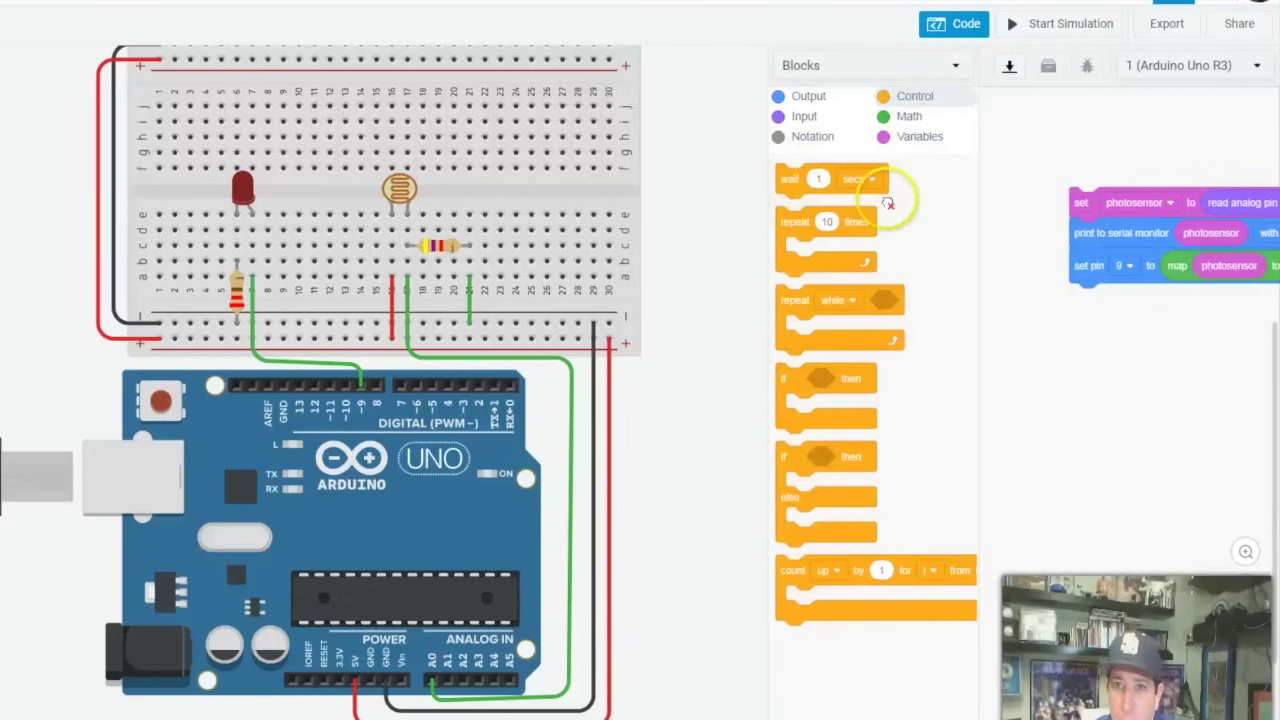
left_click_drag(887, 203, 1080, 297)
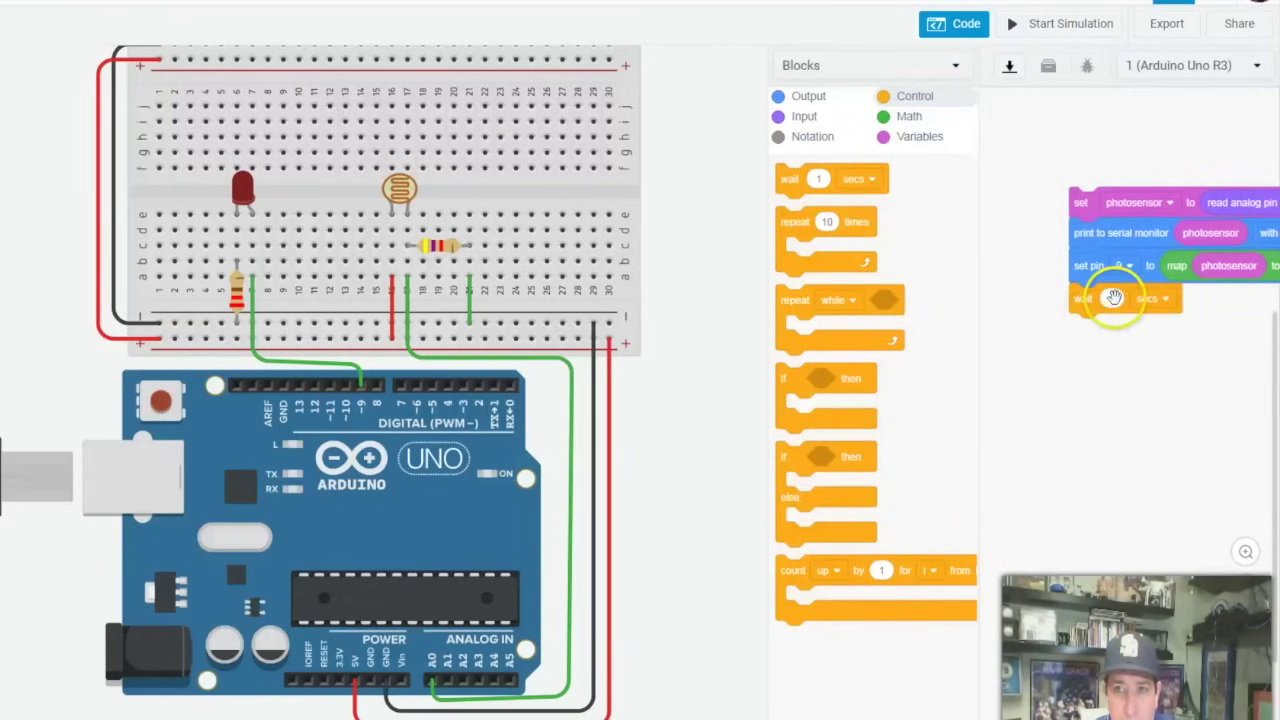
left_click(1113, 297)
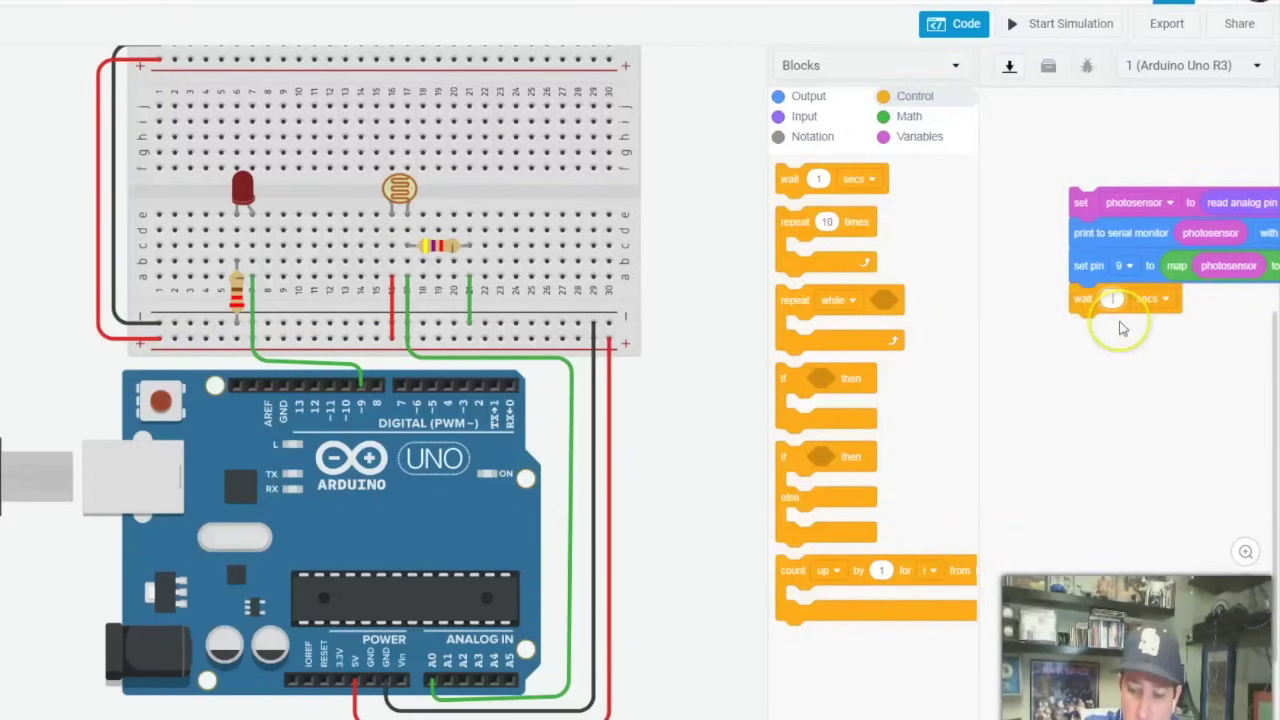
type("0.1")
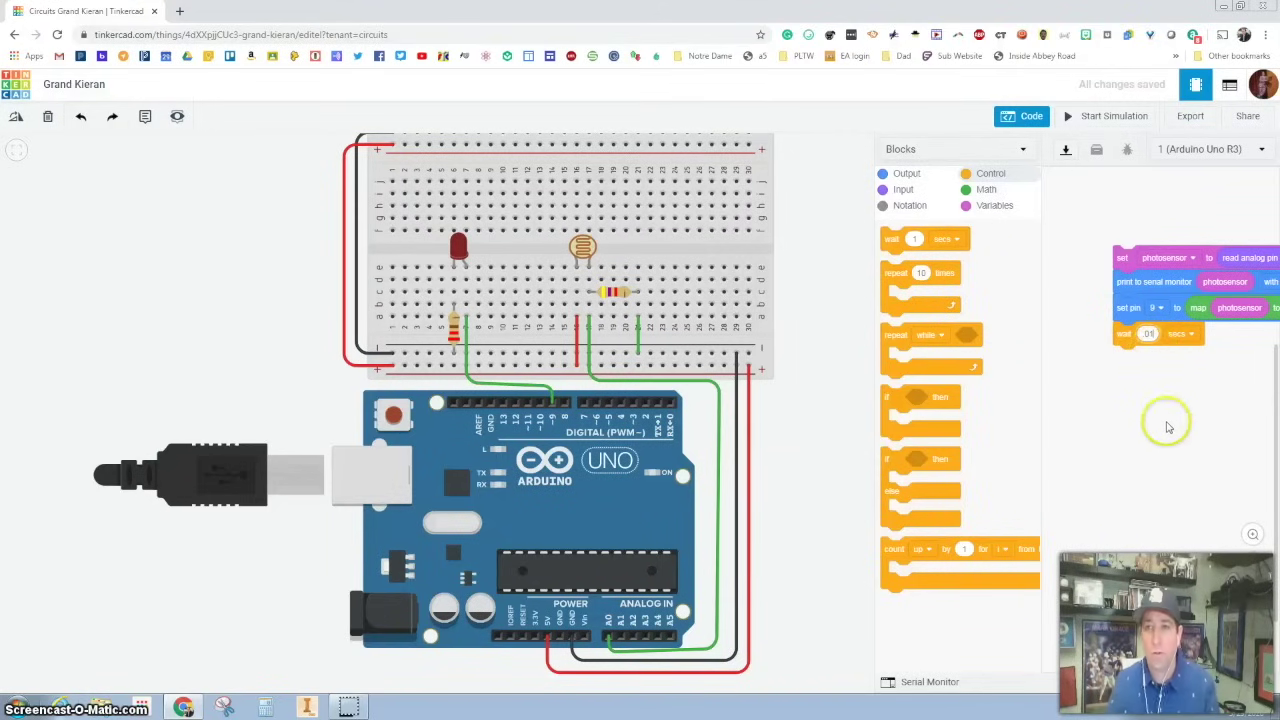
left_click_drag(1120, 258, 1117, 257)
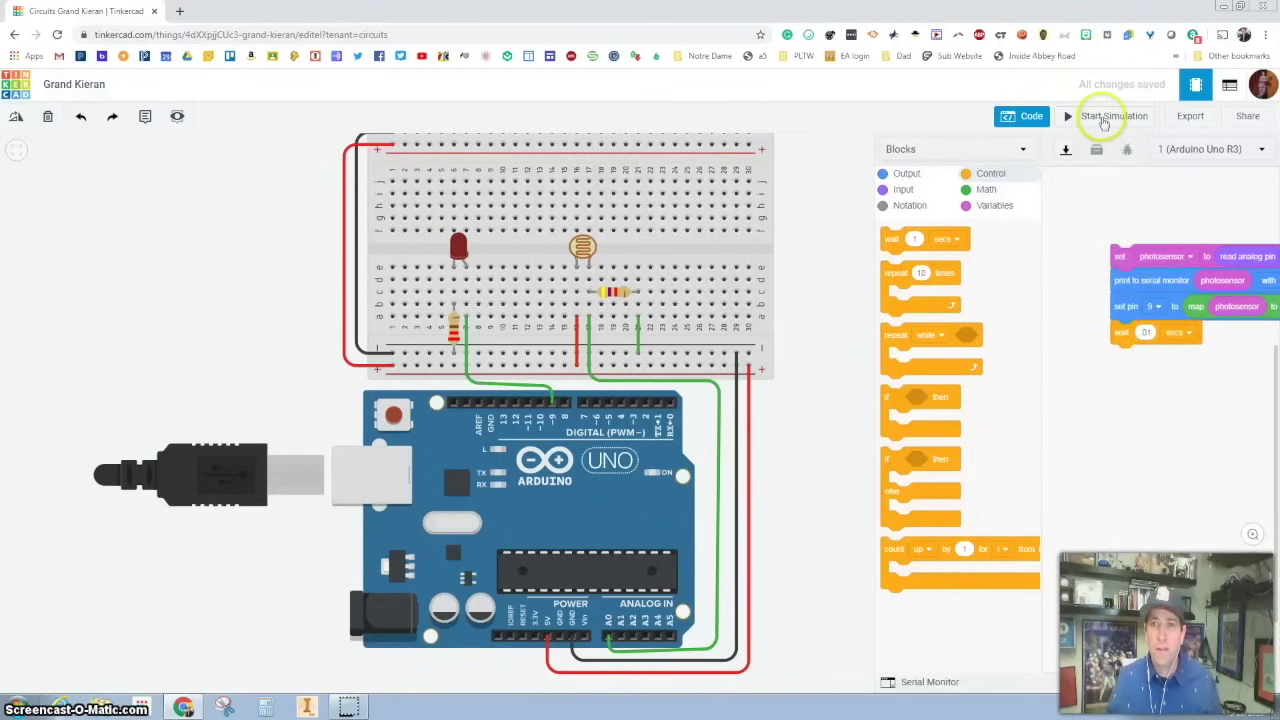
Simulate the circuit, raise then lower the photoresistor's light level, and select its red rail wire.
left_click(1107, 116)
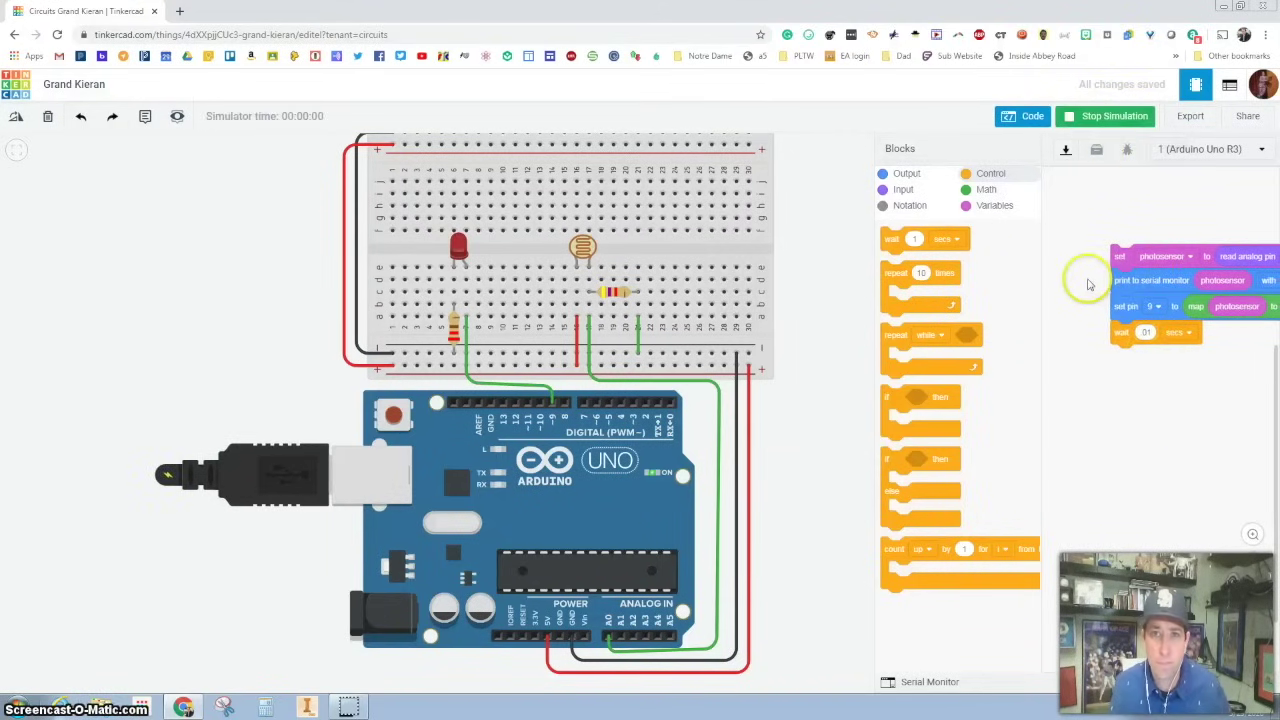
left_click(586, 249)
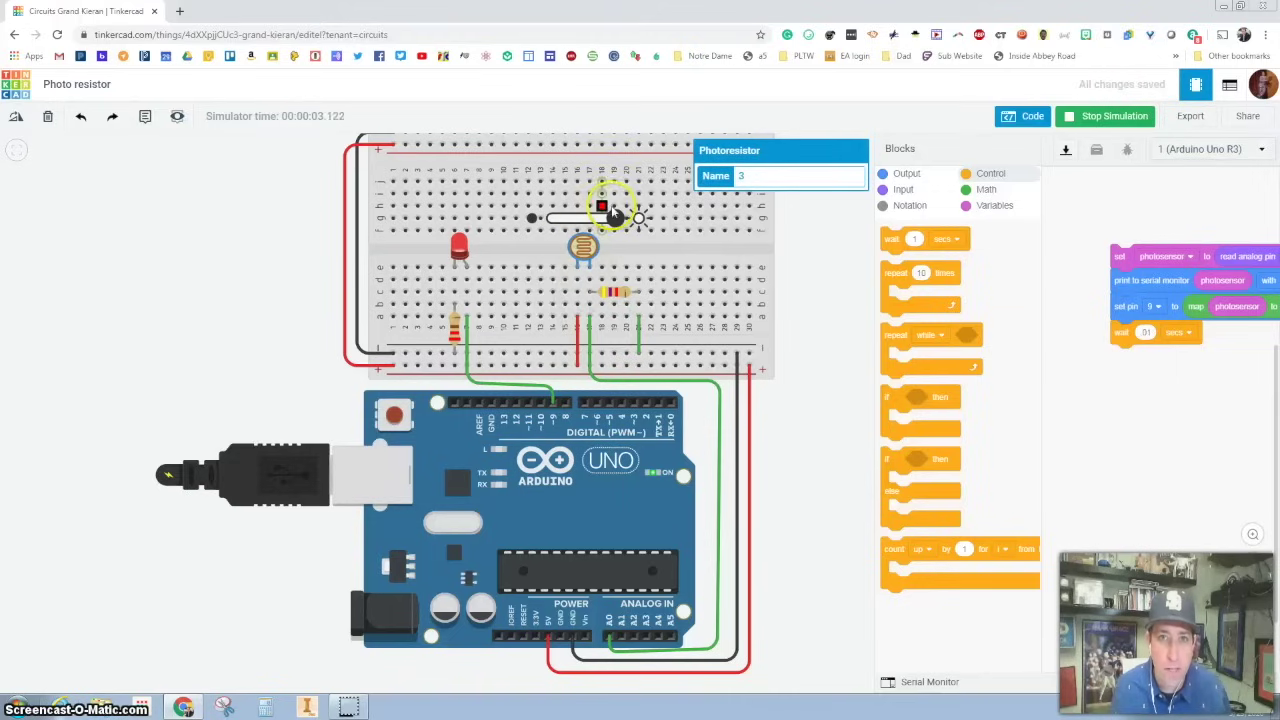
left_click_drag(530, 219, 640, 219)
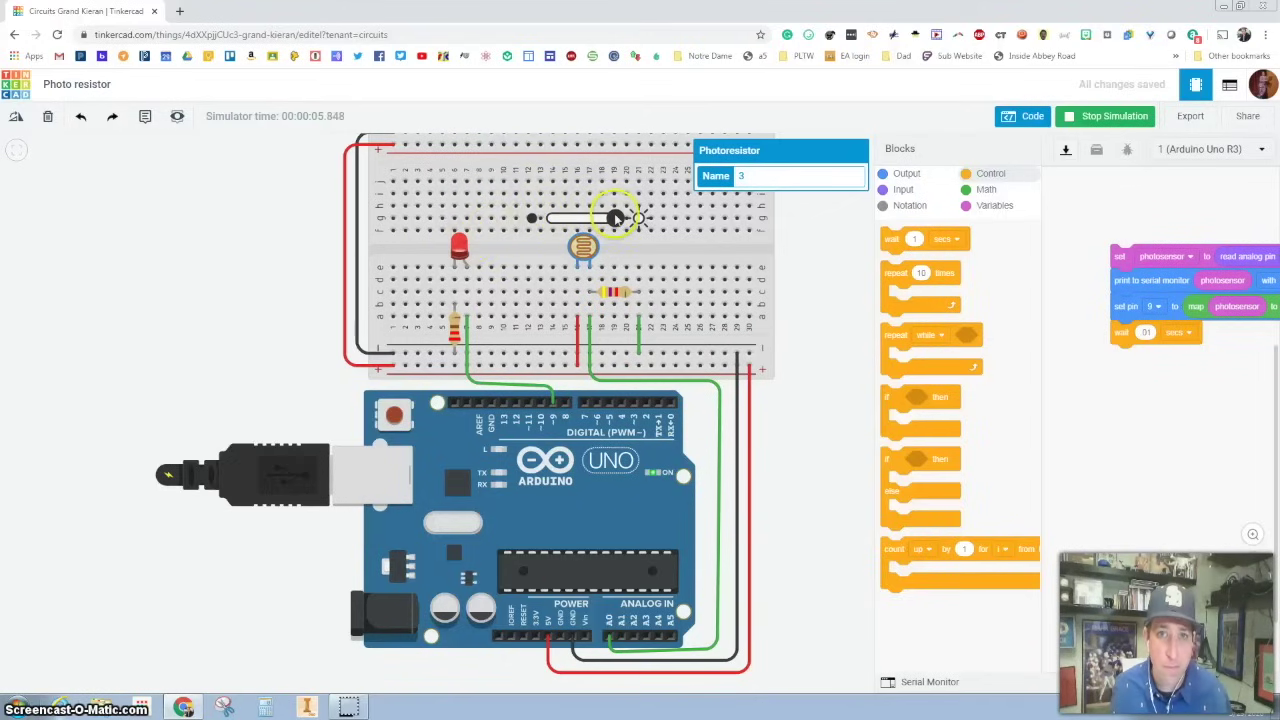
left_click_drag(551, 218, 527, 218)
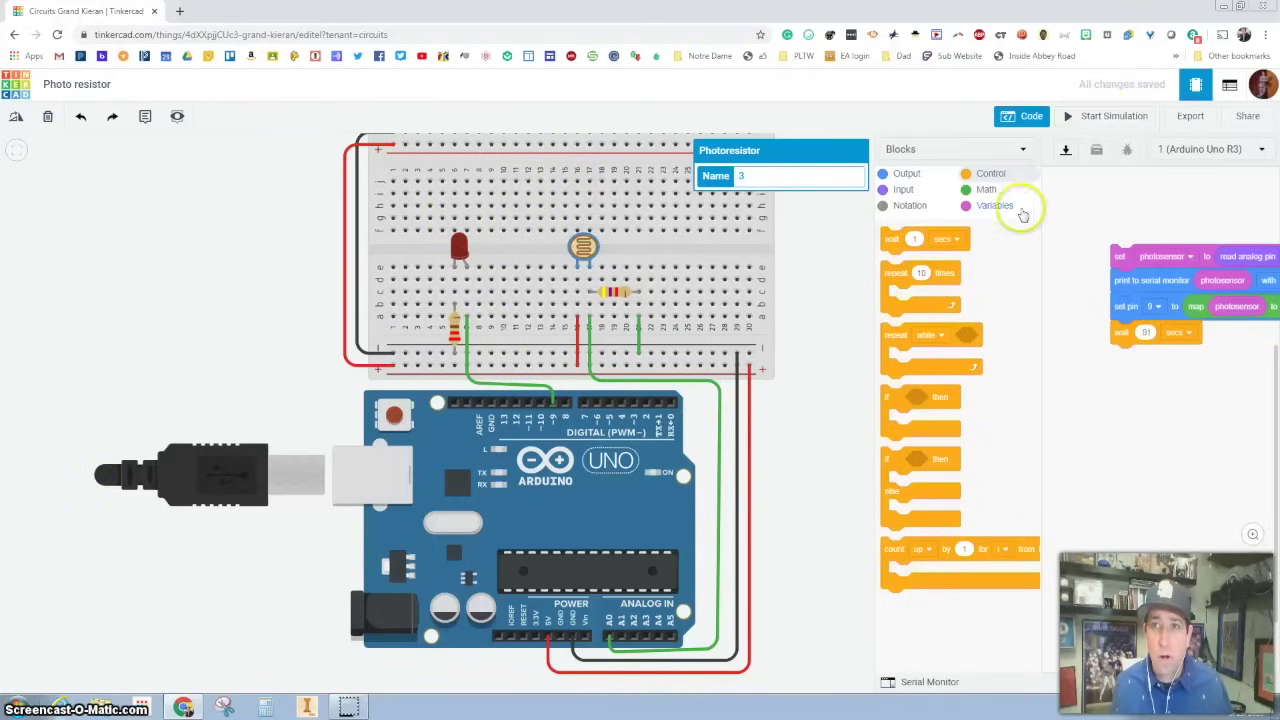
left_click(577, 342)
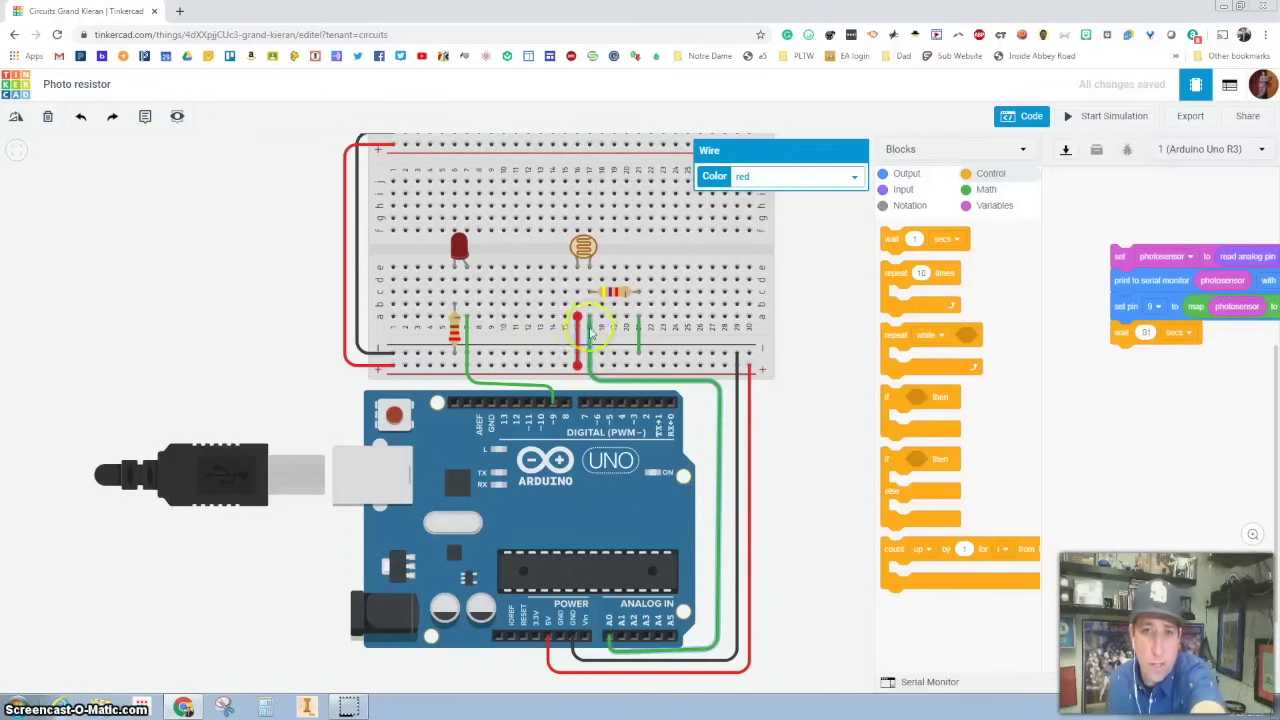
Replace the photoresistor's red rail wire with a black wire from the same hole to the rail.
key("Delete")
left_click(577, 318)
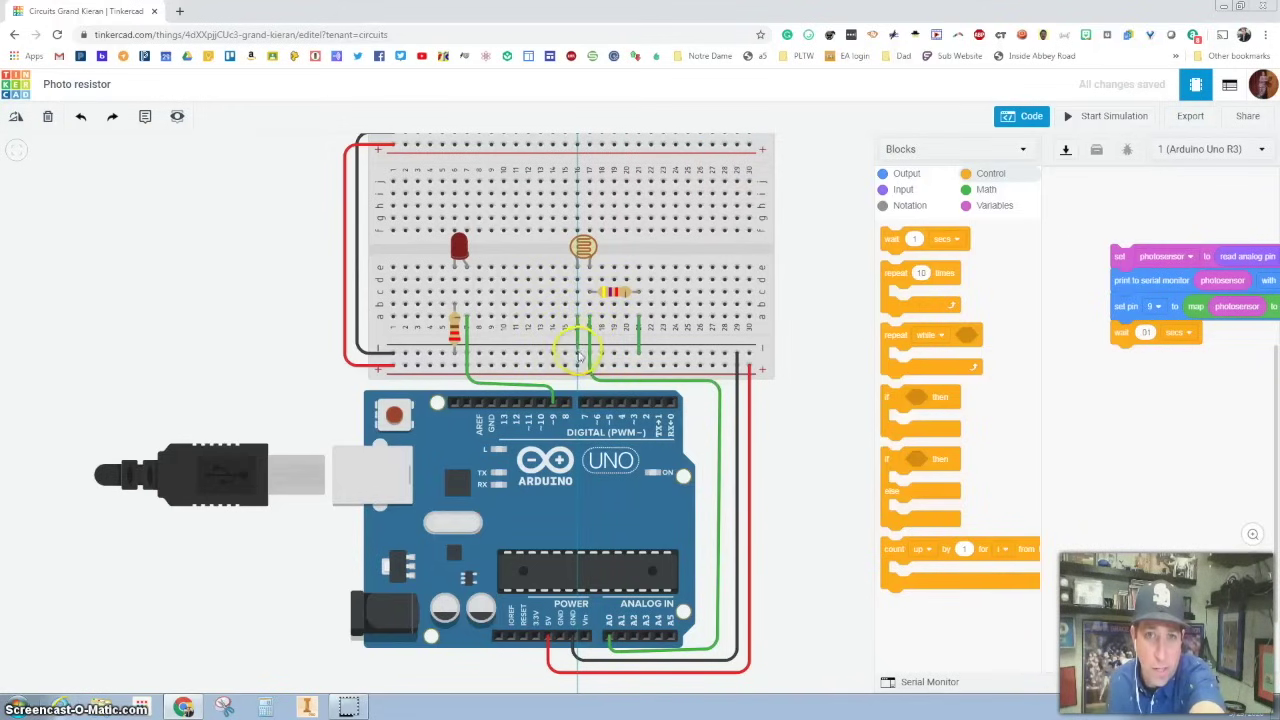
left_click(577, 352)
left_click(810, 230)
left_click(806, 177)
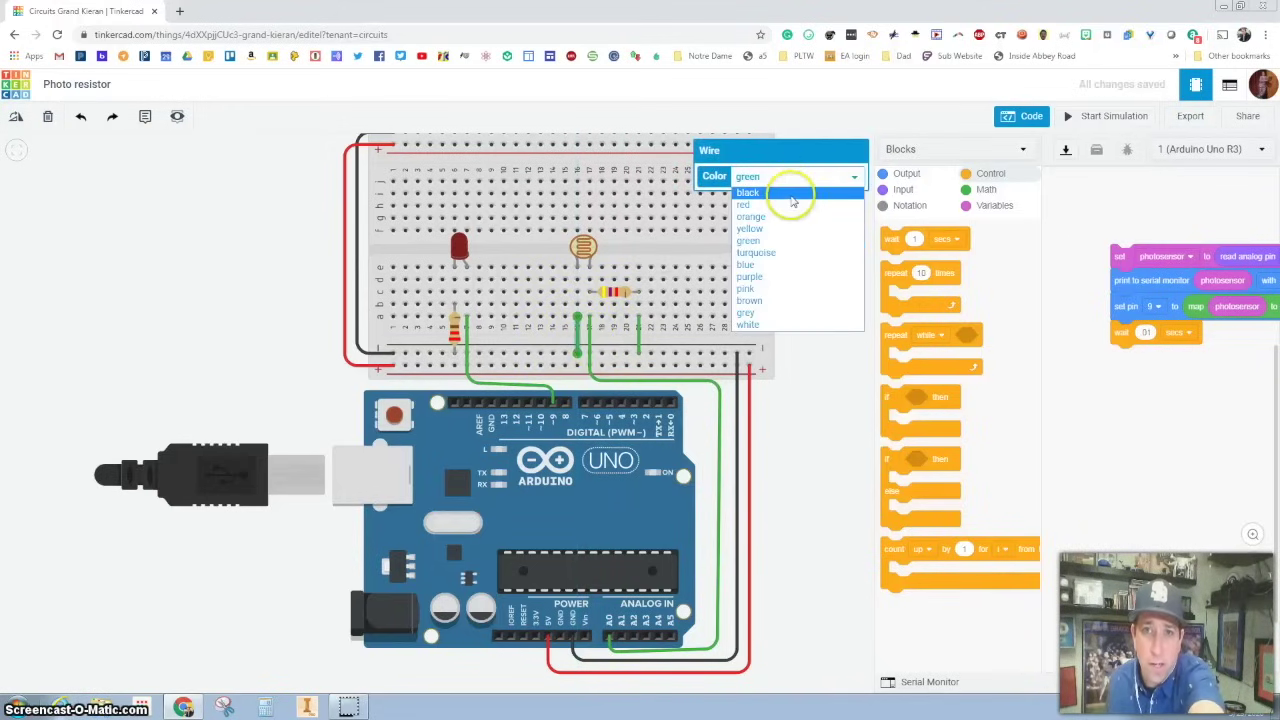
left_click(792, 196)
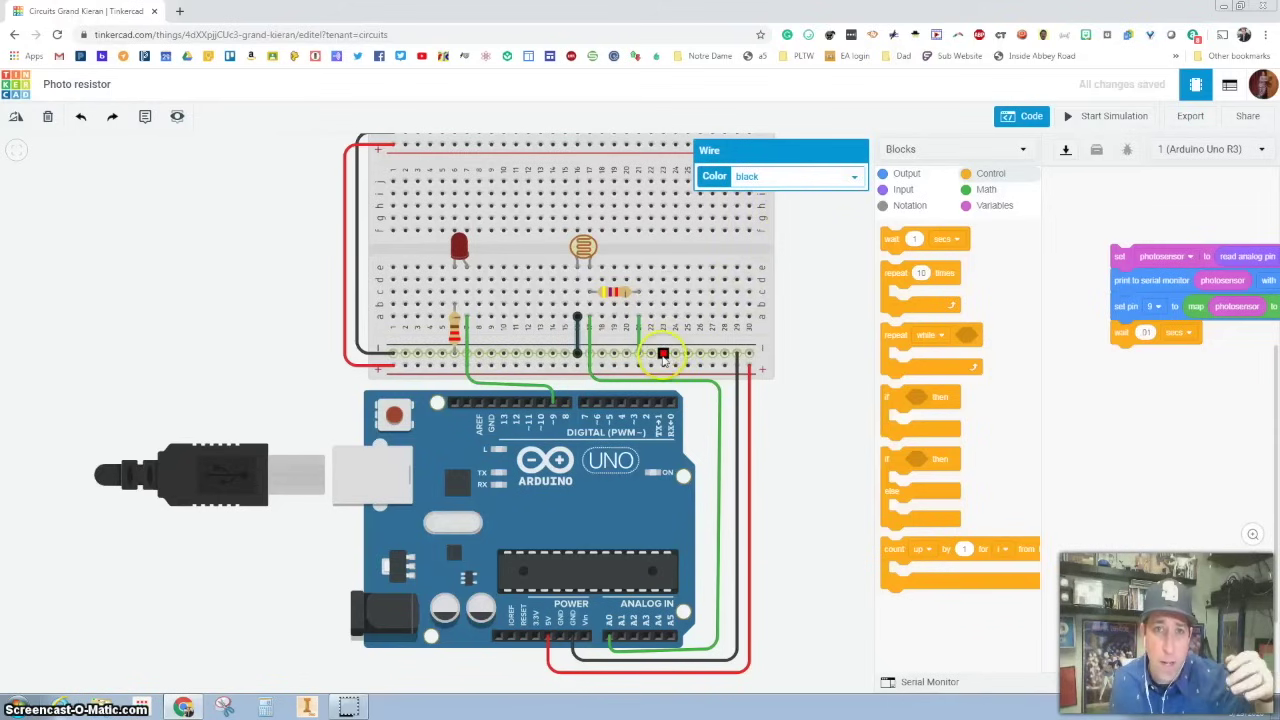
Replace the green wire on the resistor side with a red wire to the lower rail.
left_click(638, 318)
left_click(638, 352)
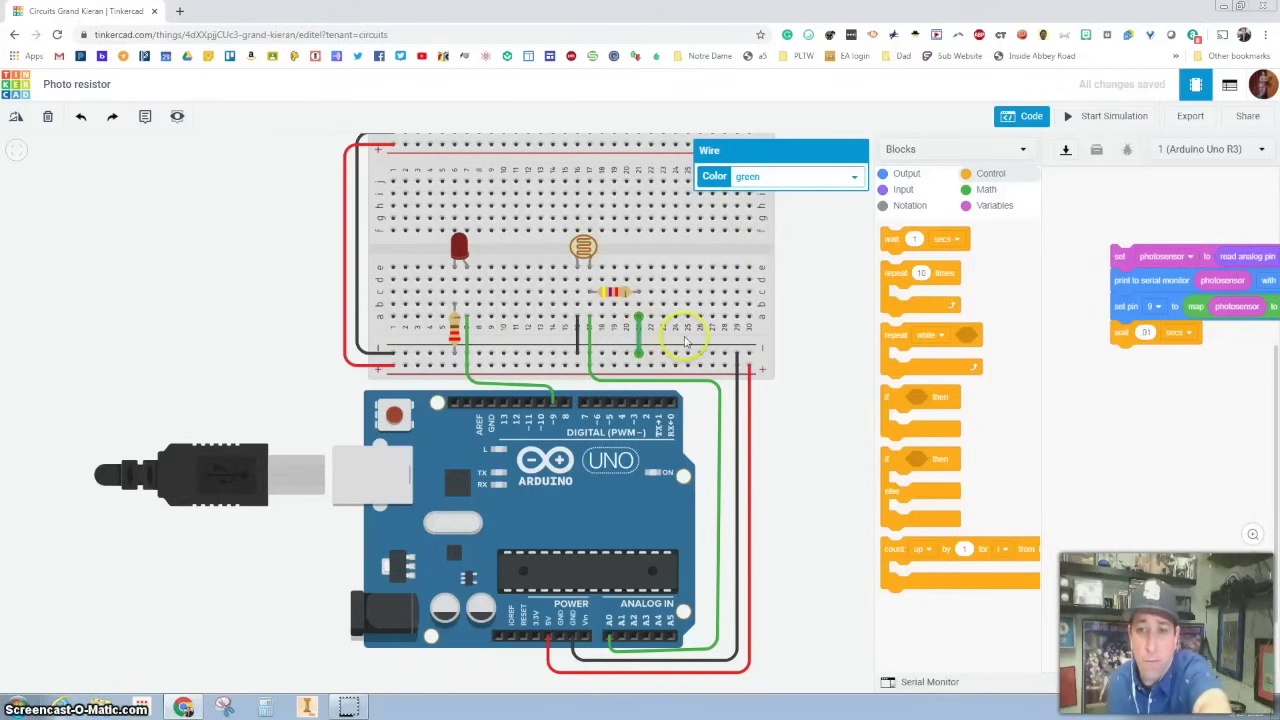
key("Delete")
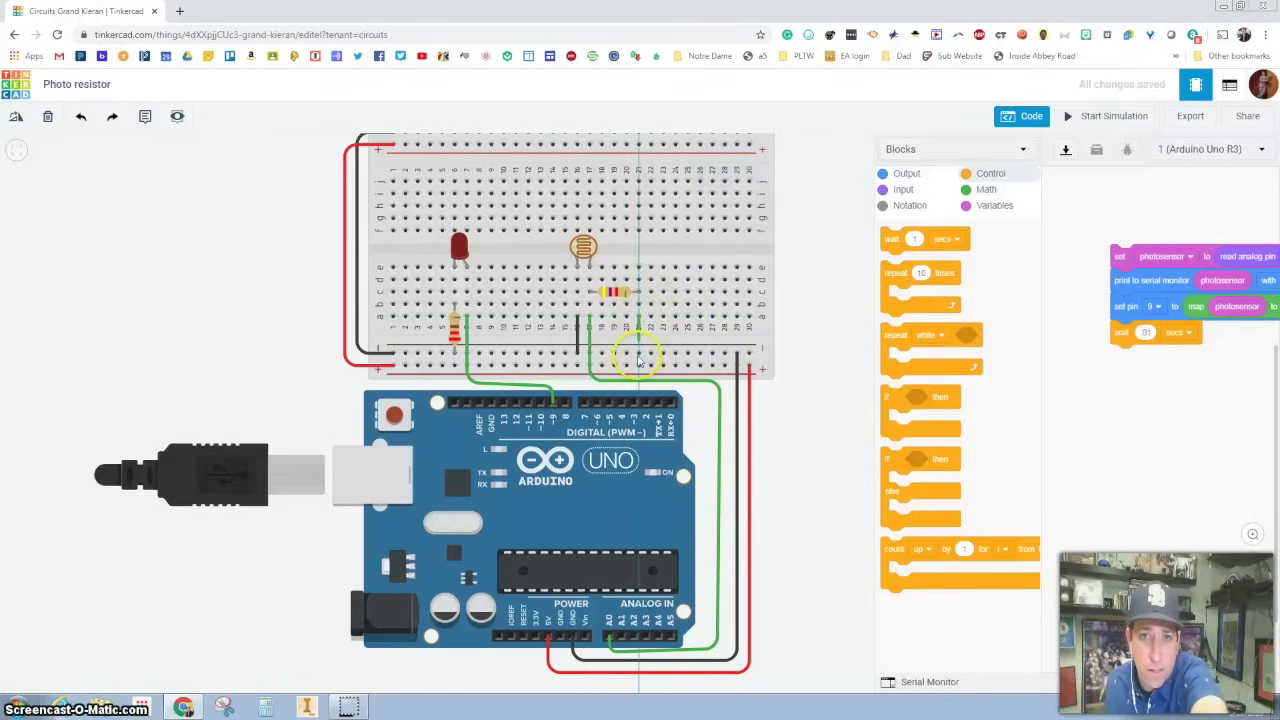
left_click(638, 366)
left_click(820, 176)
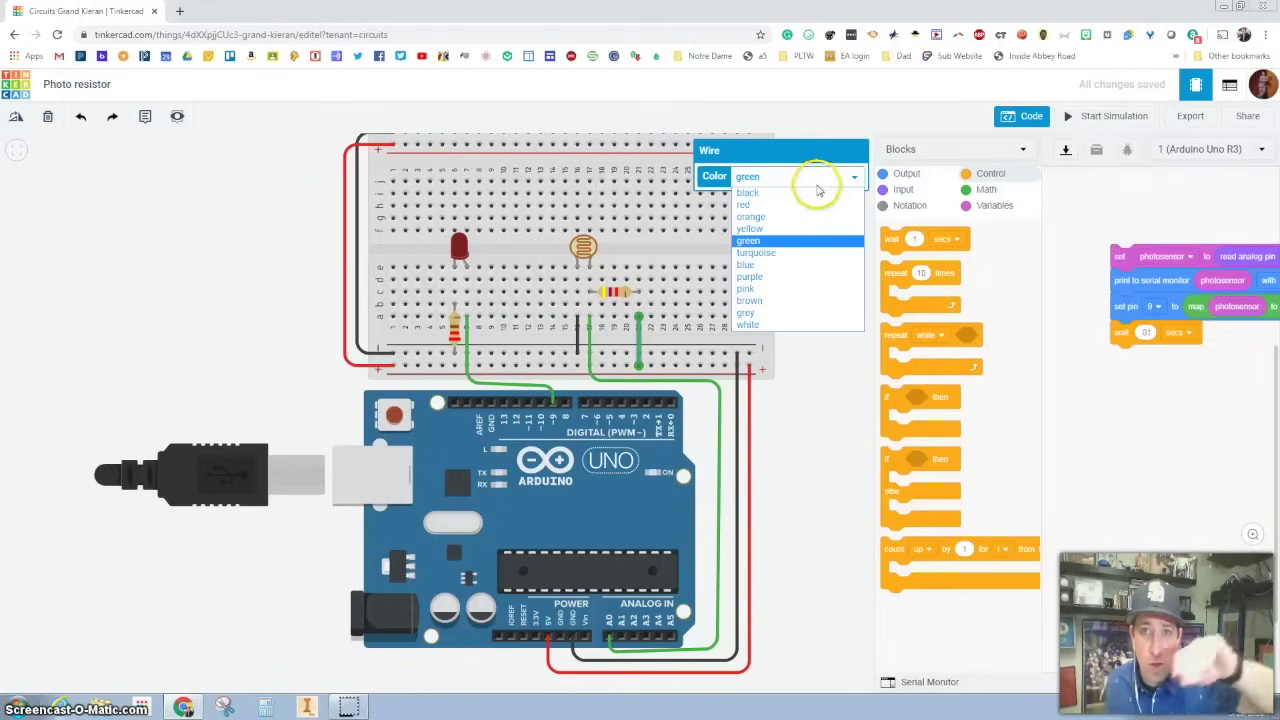
left_click(808, 205)
left_click(814, 263)
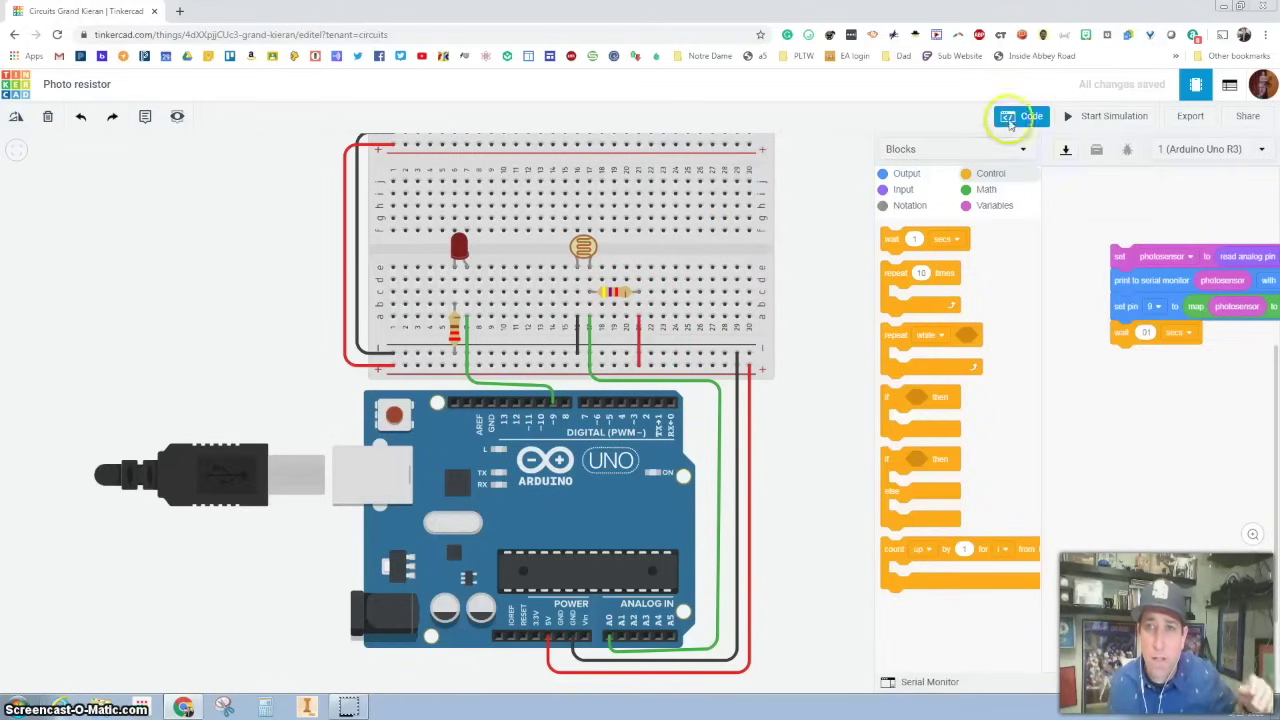
Run the rewired circuit with the photoresistor's light level turned up to full.
left_click(1097, 118)
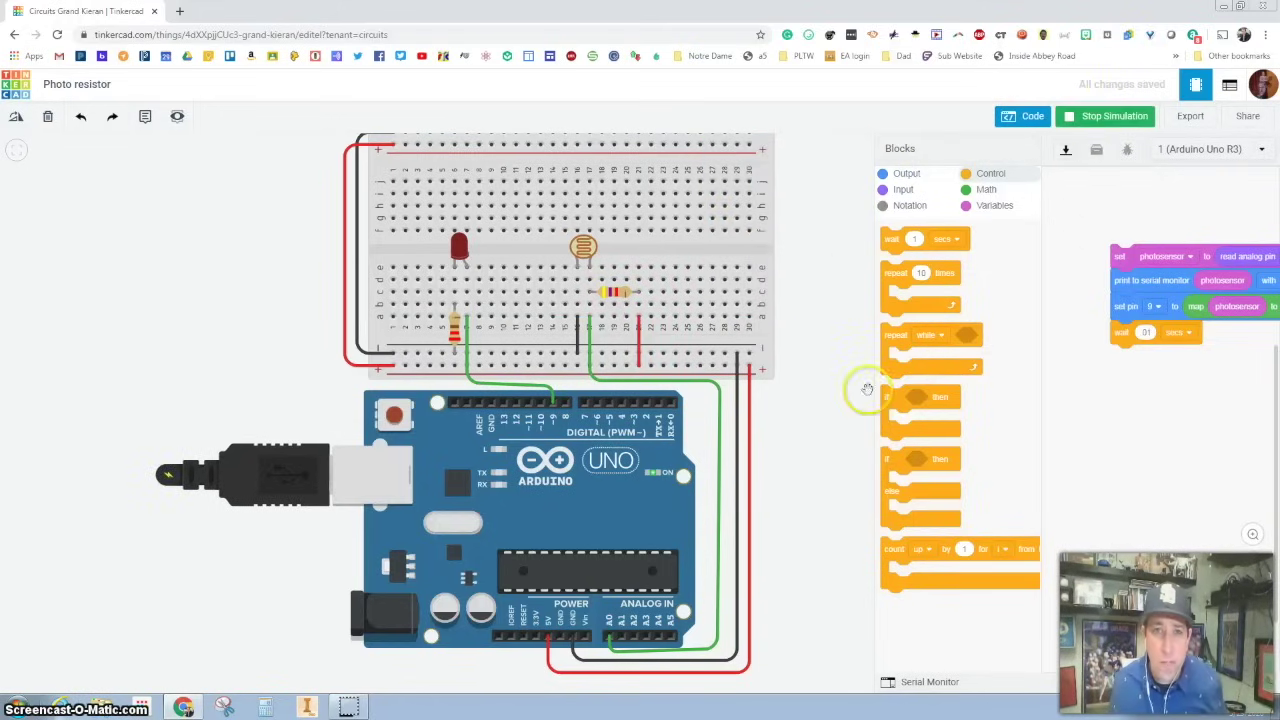
left_click(585, 248)
mouse_move(551, 218)
left_mouse_down()
mouse_move(640, 218)
mouse_move(551, 218)
left_mouse_up()
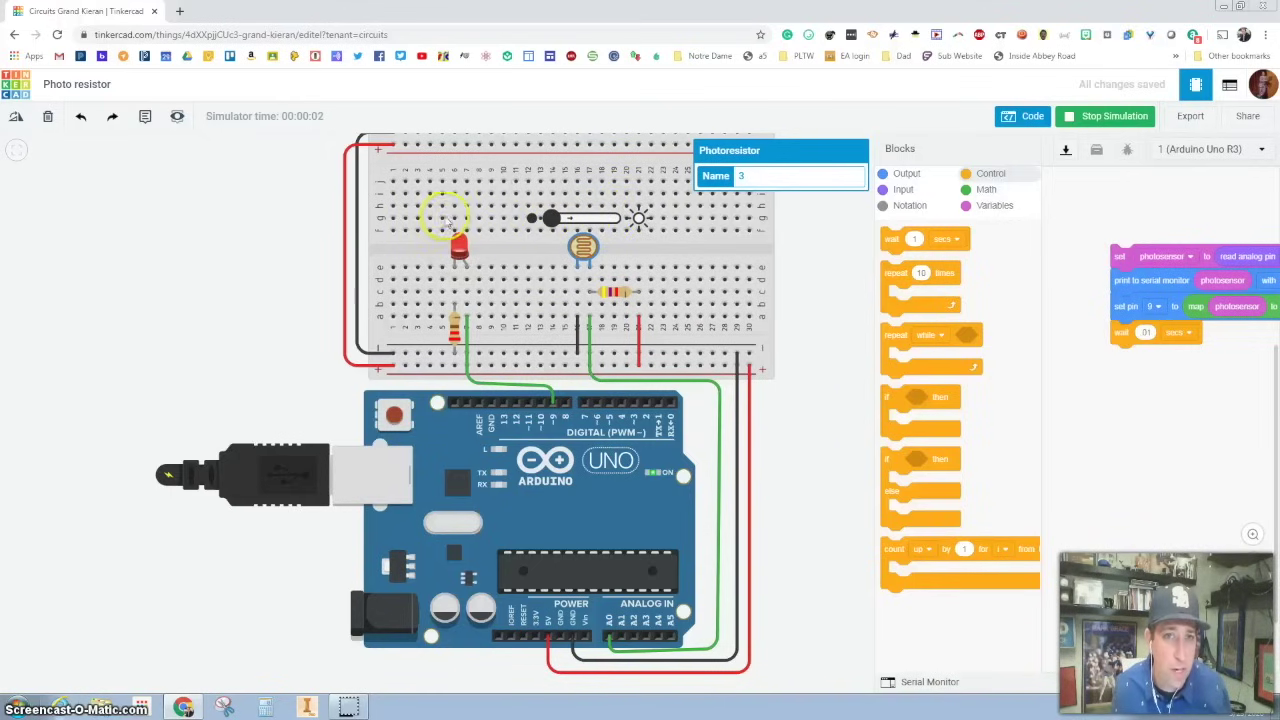
left_click(840, 264)
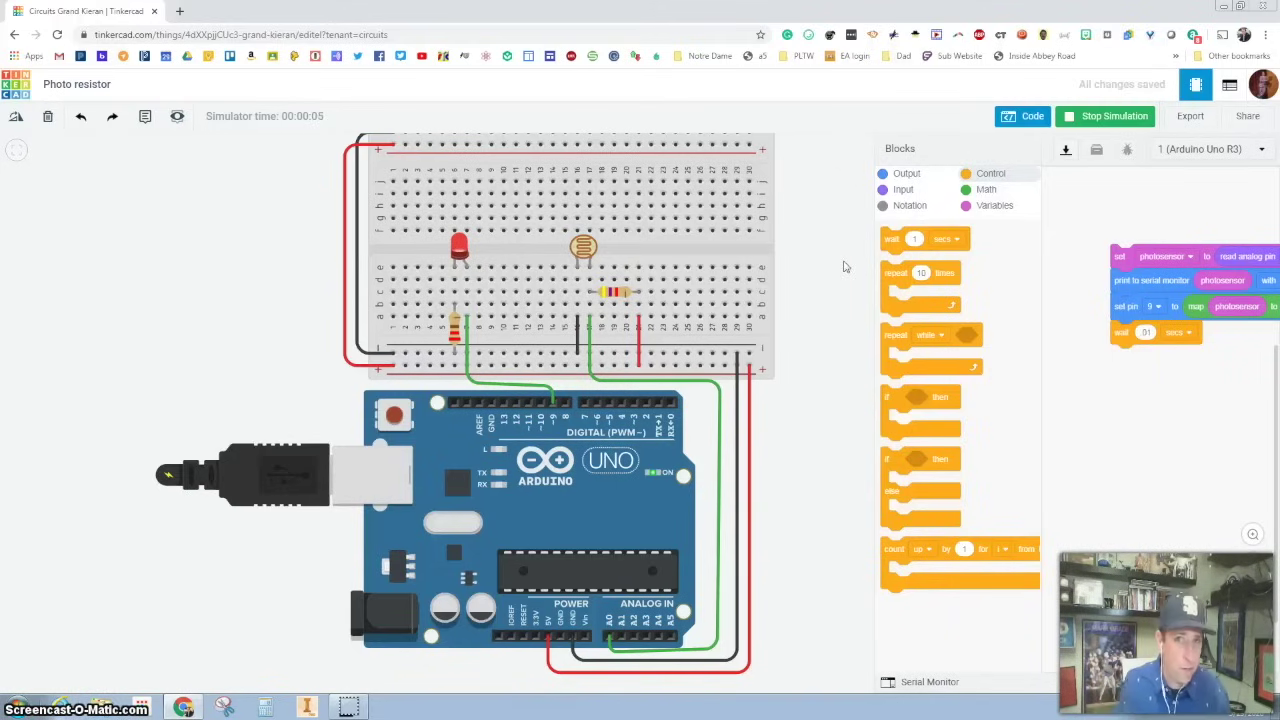
left_click(846, 252)
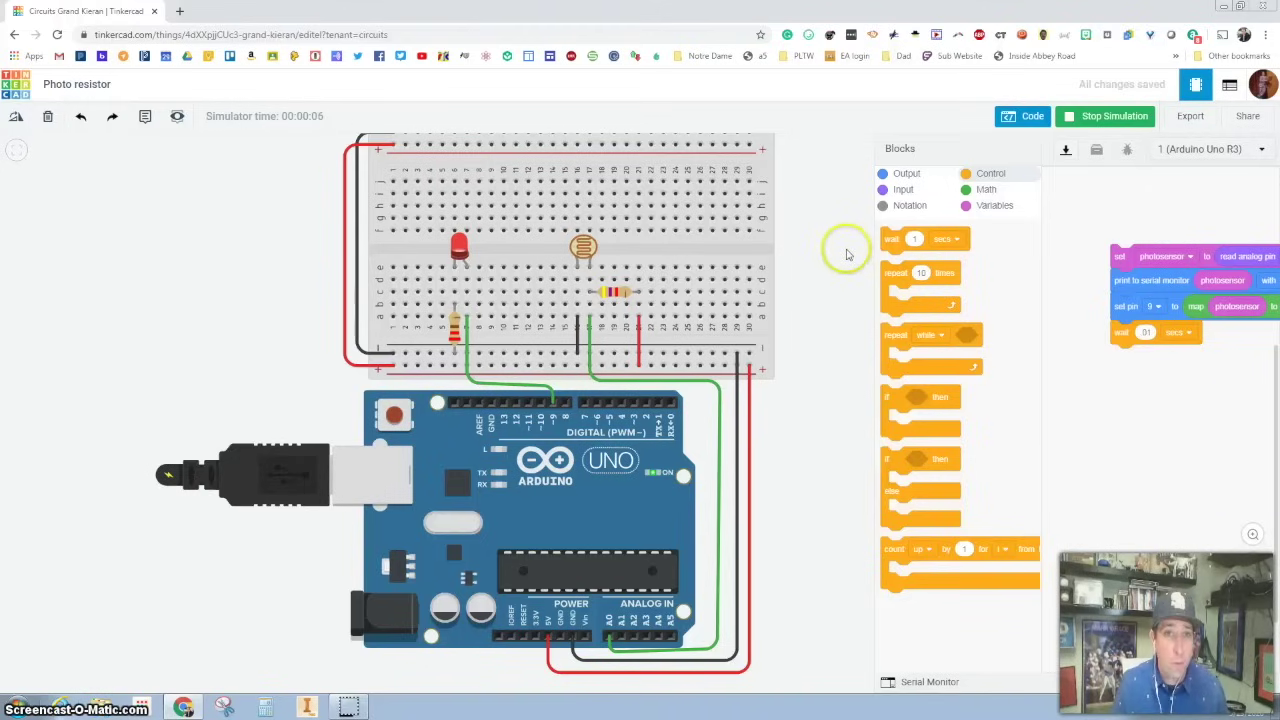